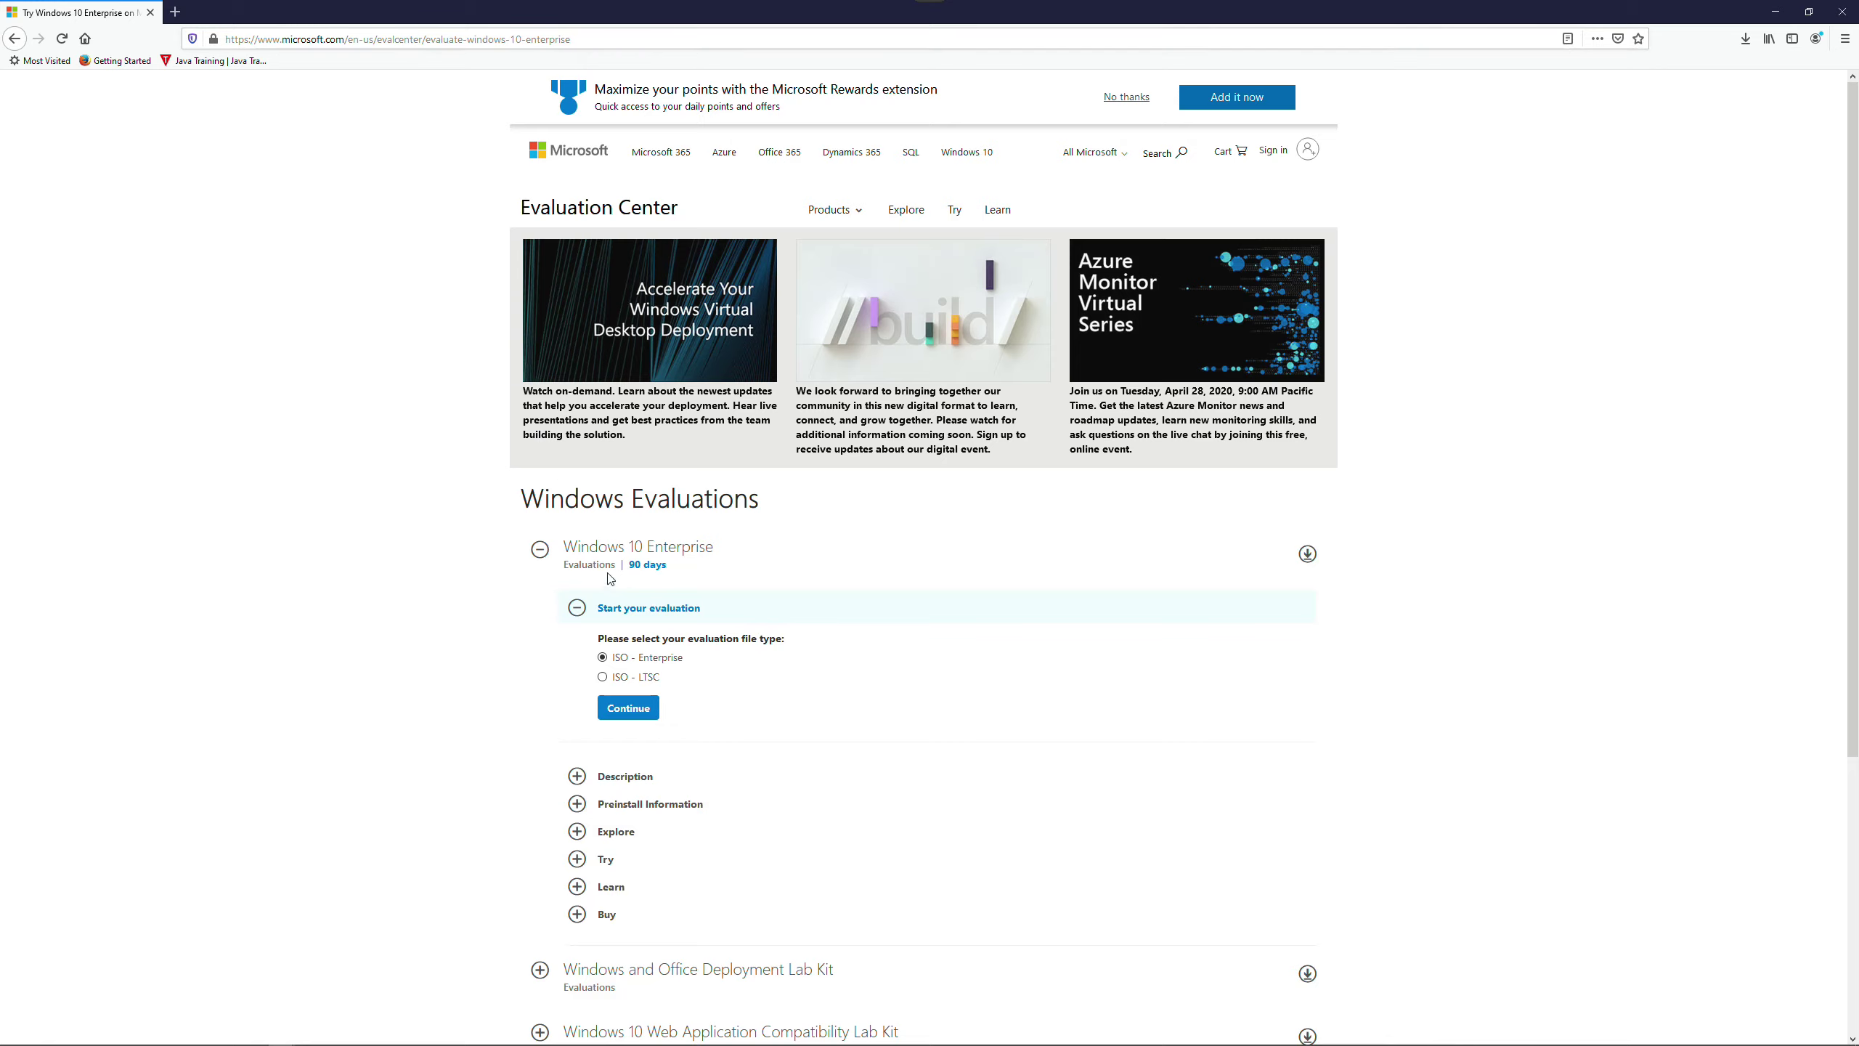
# Continue the Windows 10 Enterprise evaluation with the ISO - Enterprise file type.
pyautogui.click(631, 709)
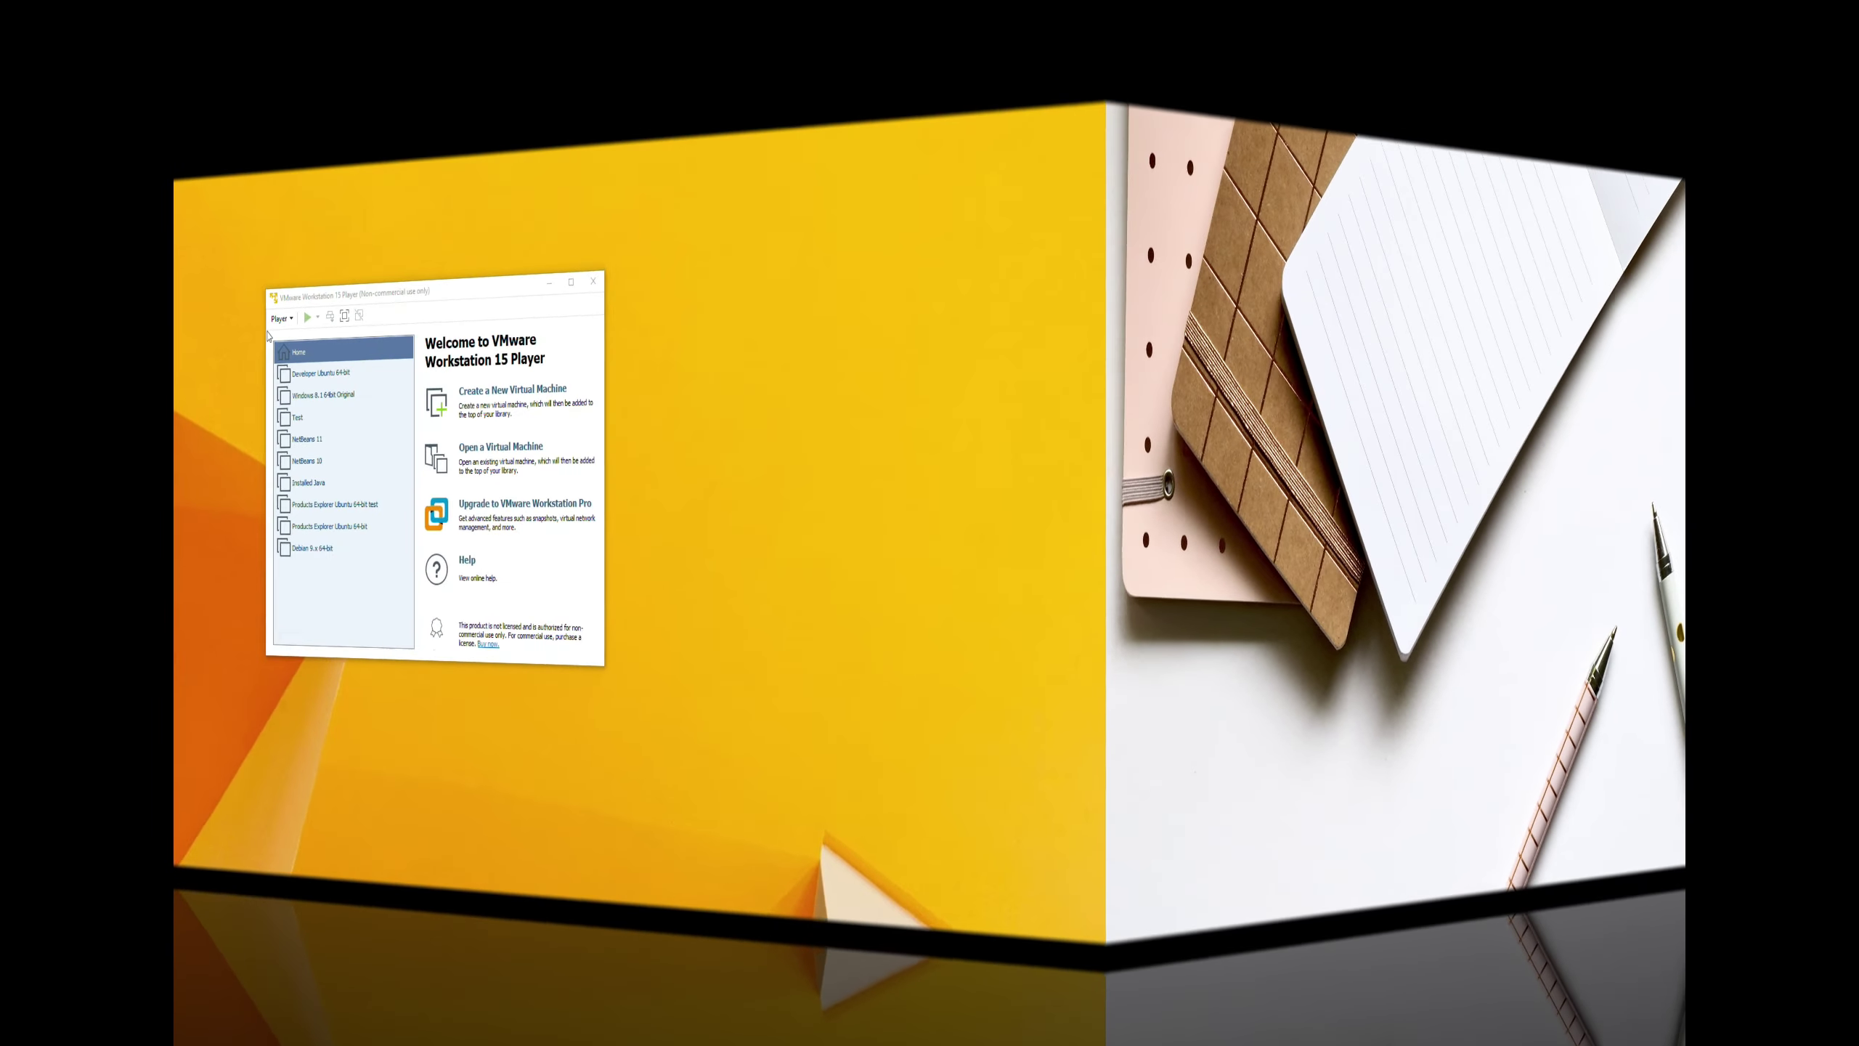
# In VMware Workstation Player, start a new virtual machine that installs from the disc image G:\Windows 10-trial.iso.
pyautogui.click(281, 318)
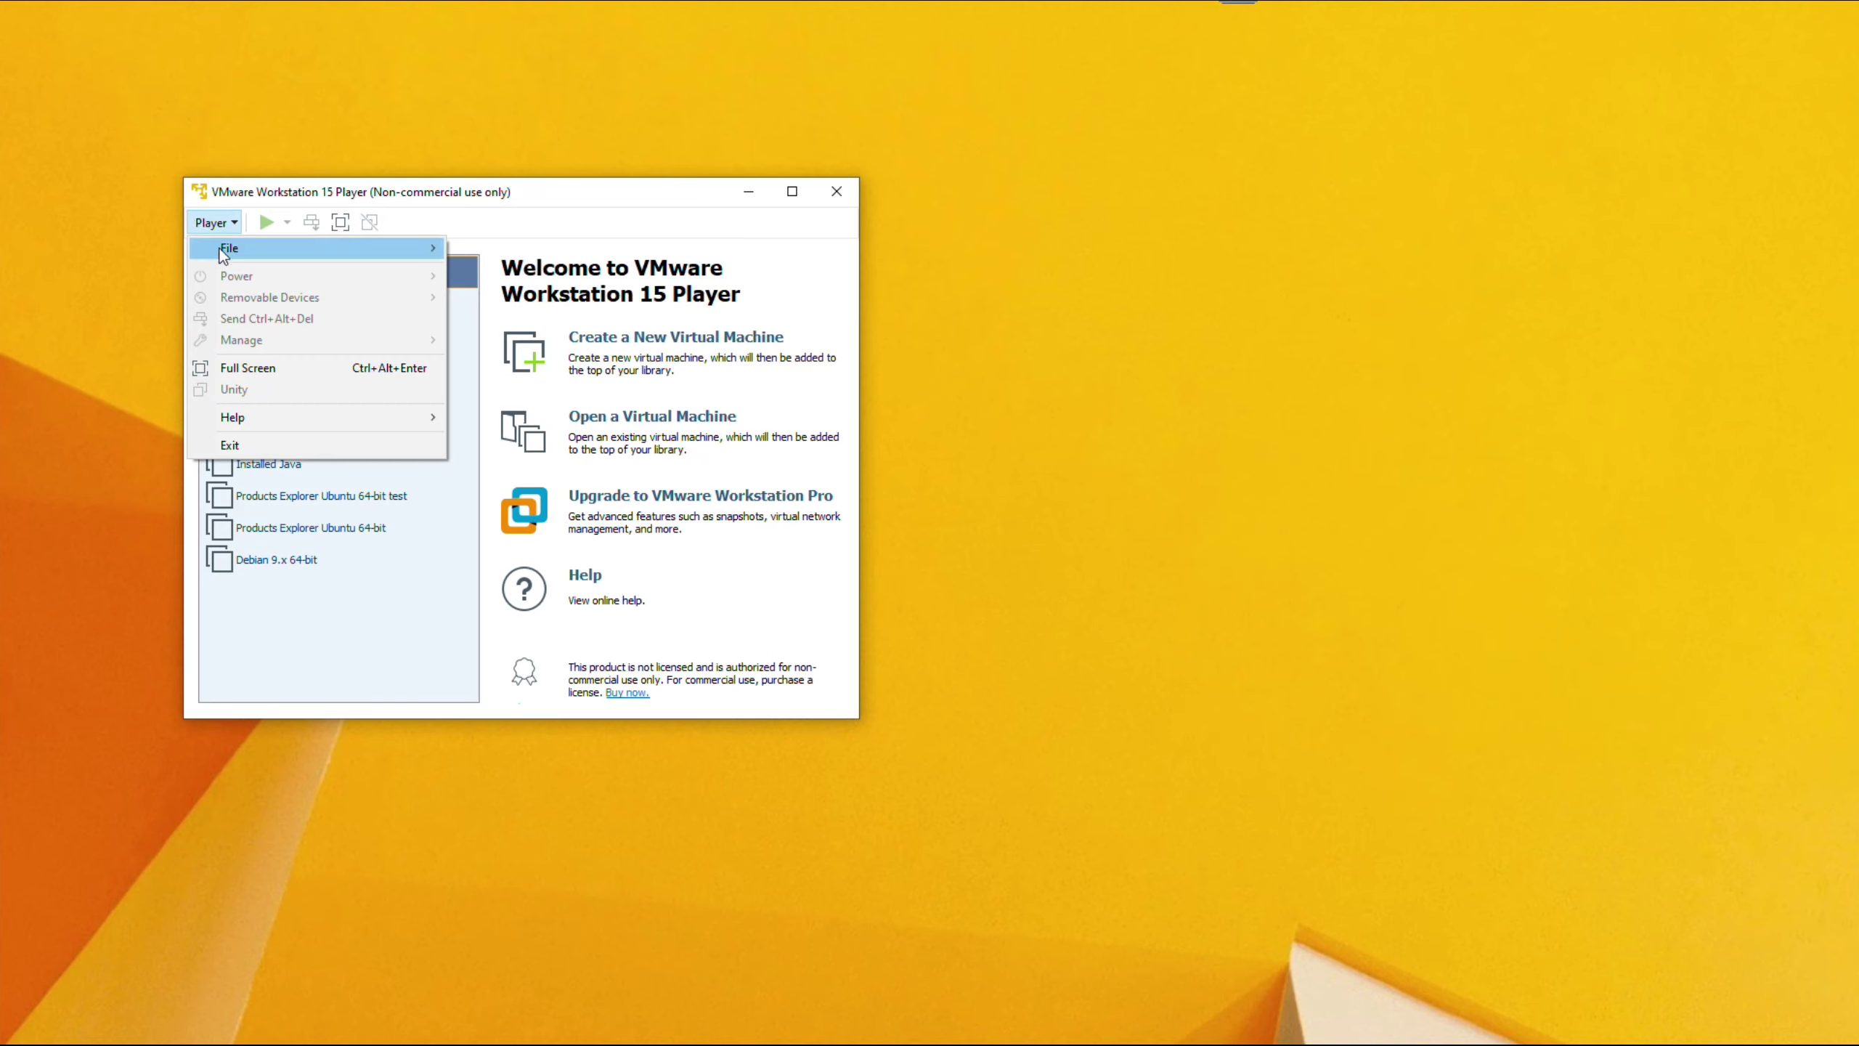
pyautogui.moveTo(308, 247)
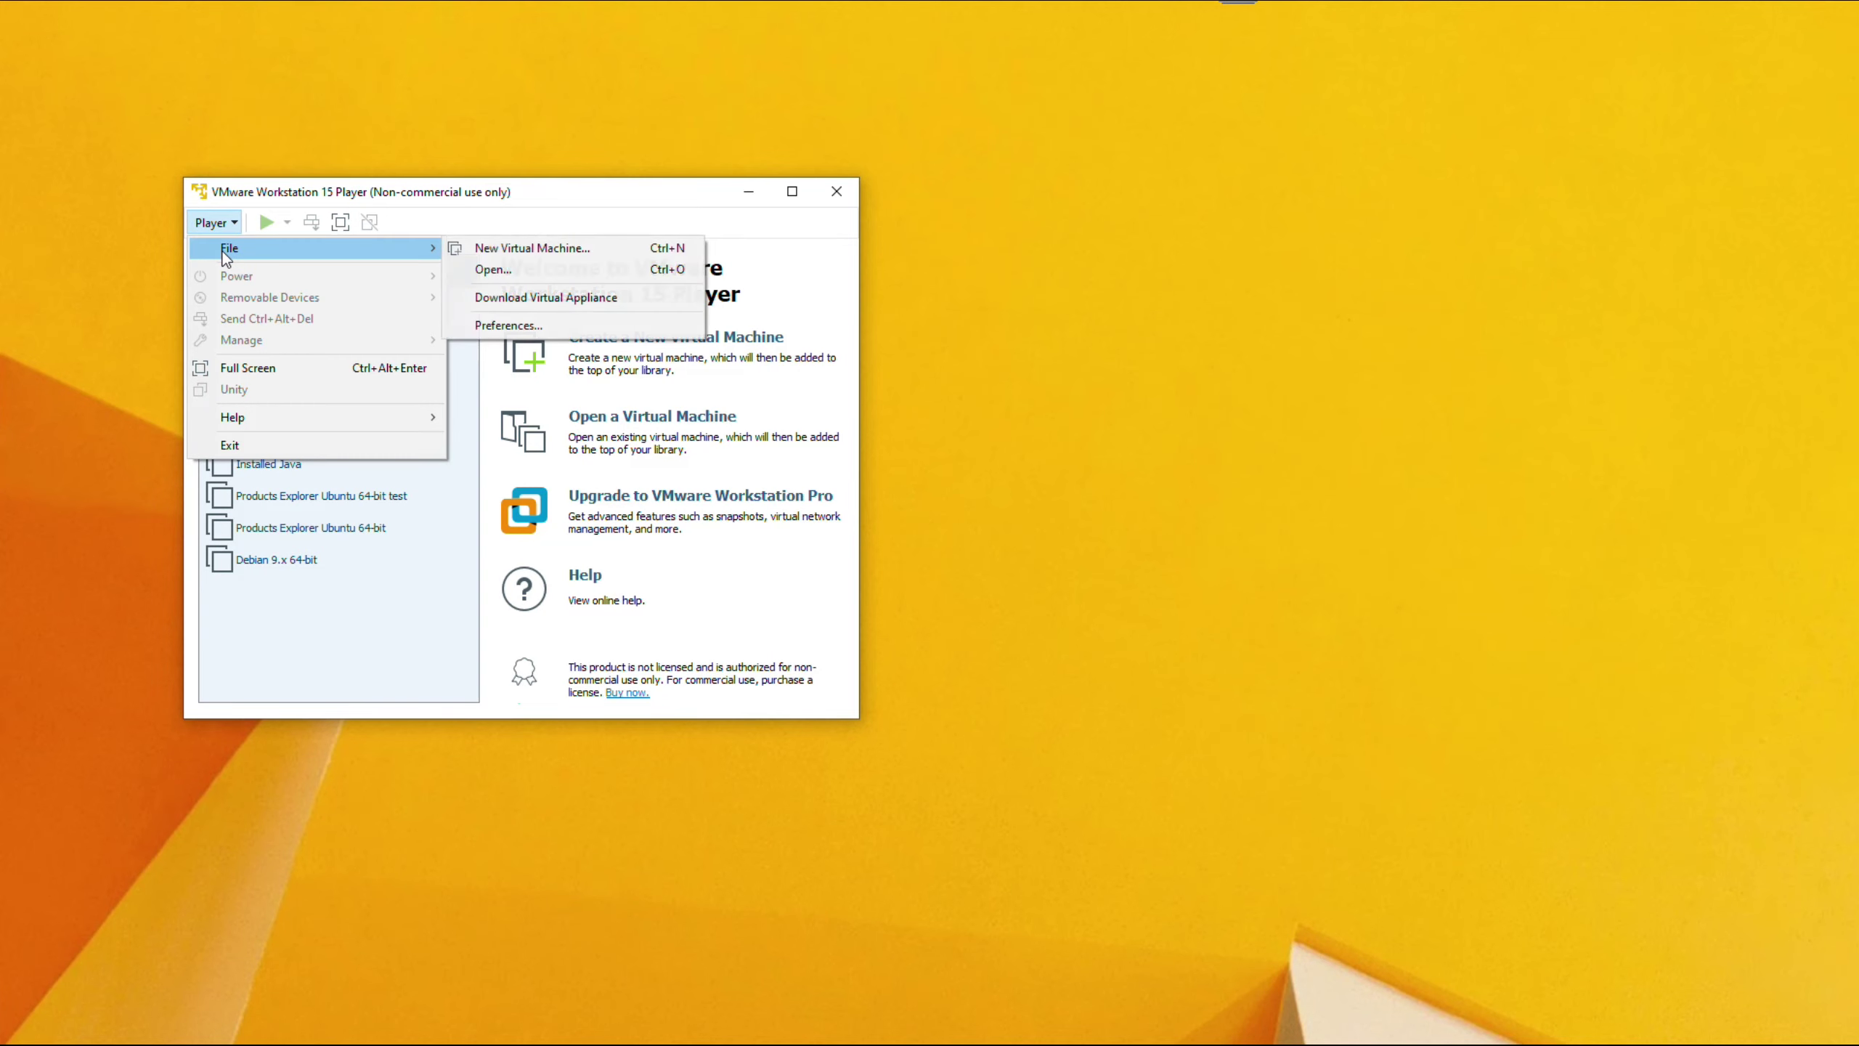
pyautogui.click(509, 252)
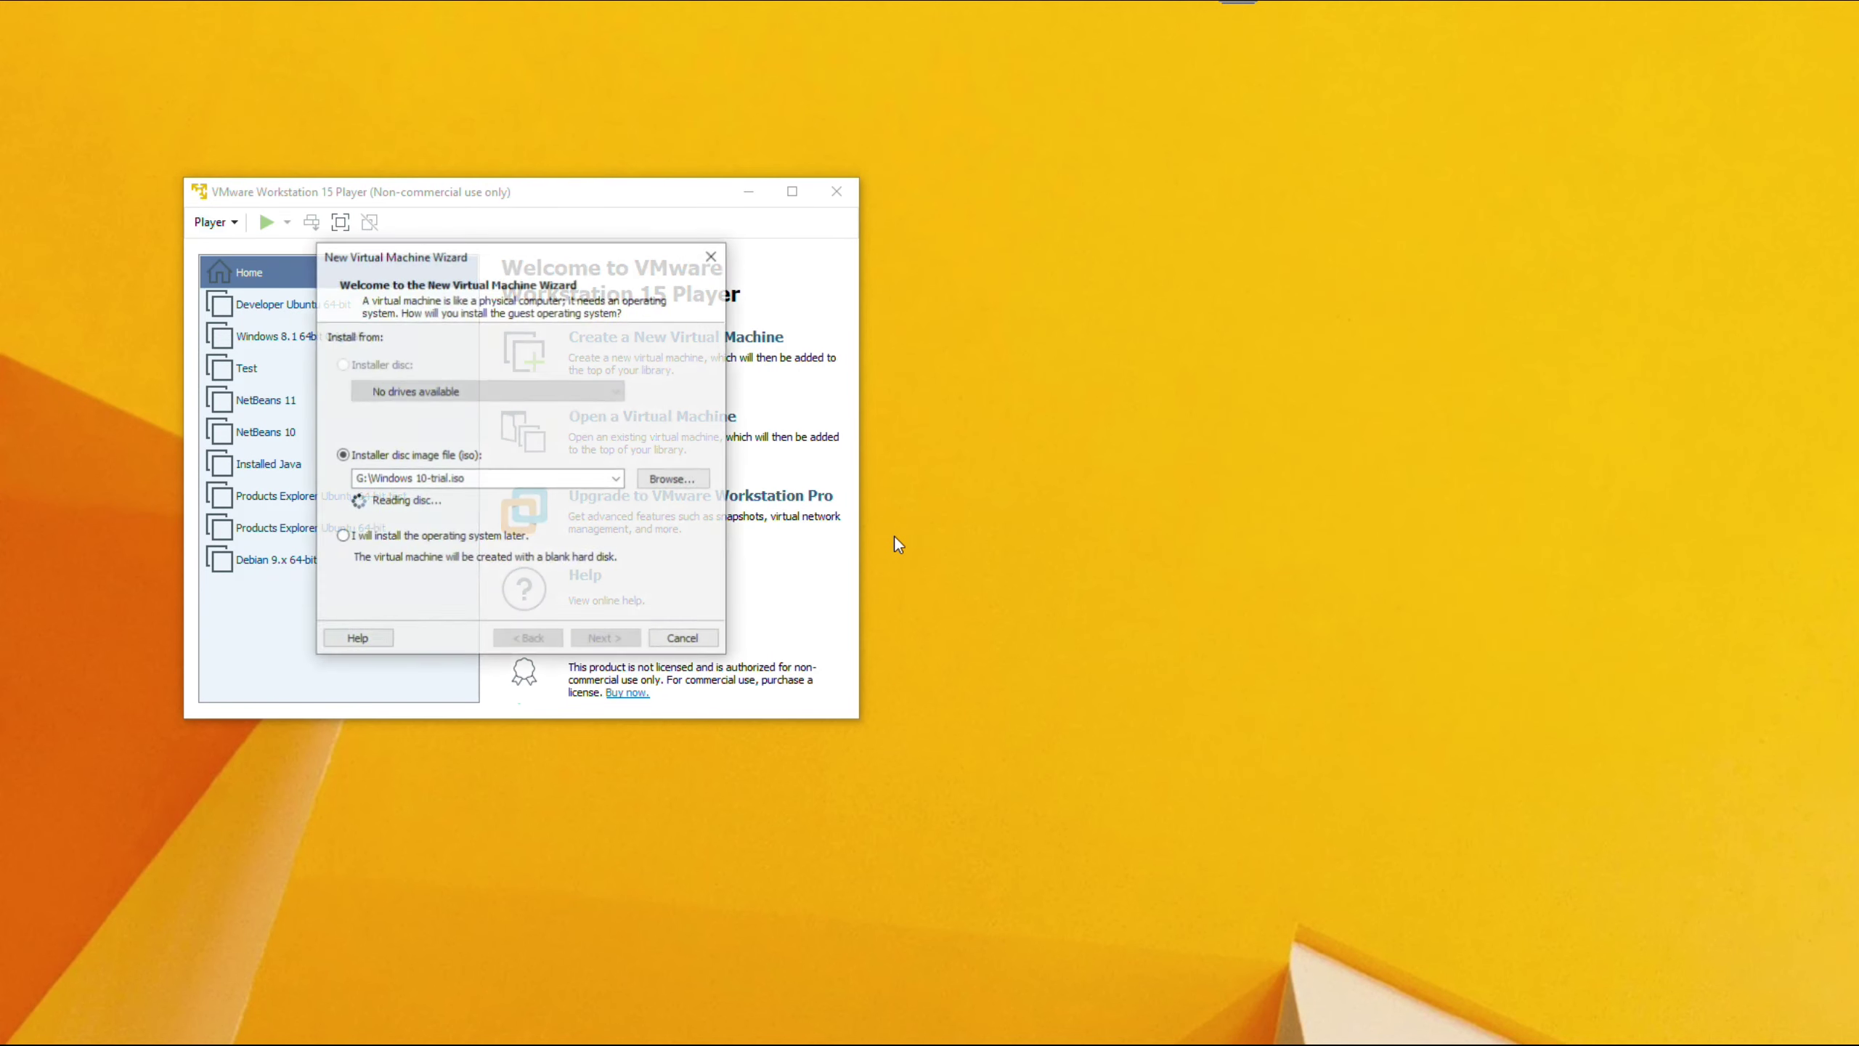
pyautogui.click(658, 483)
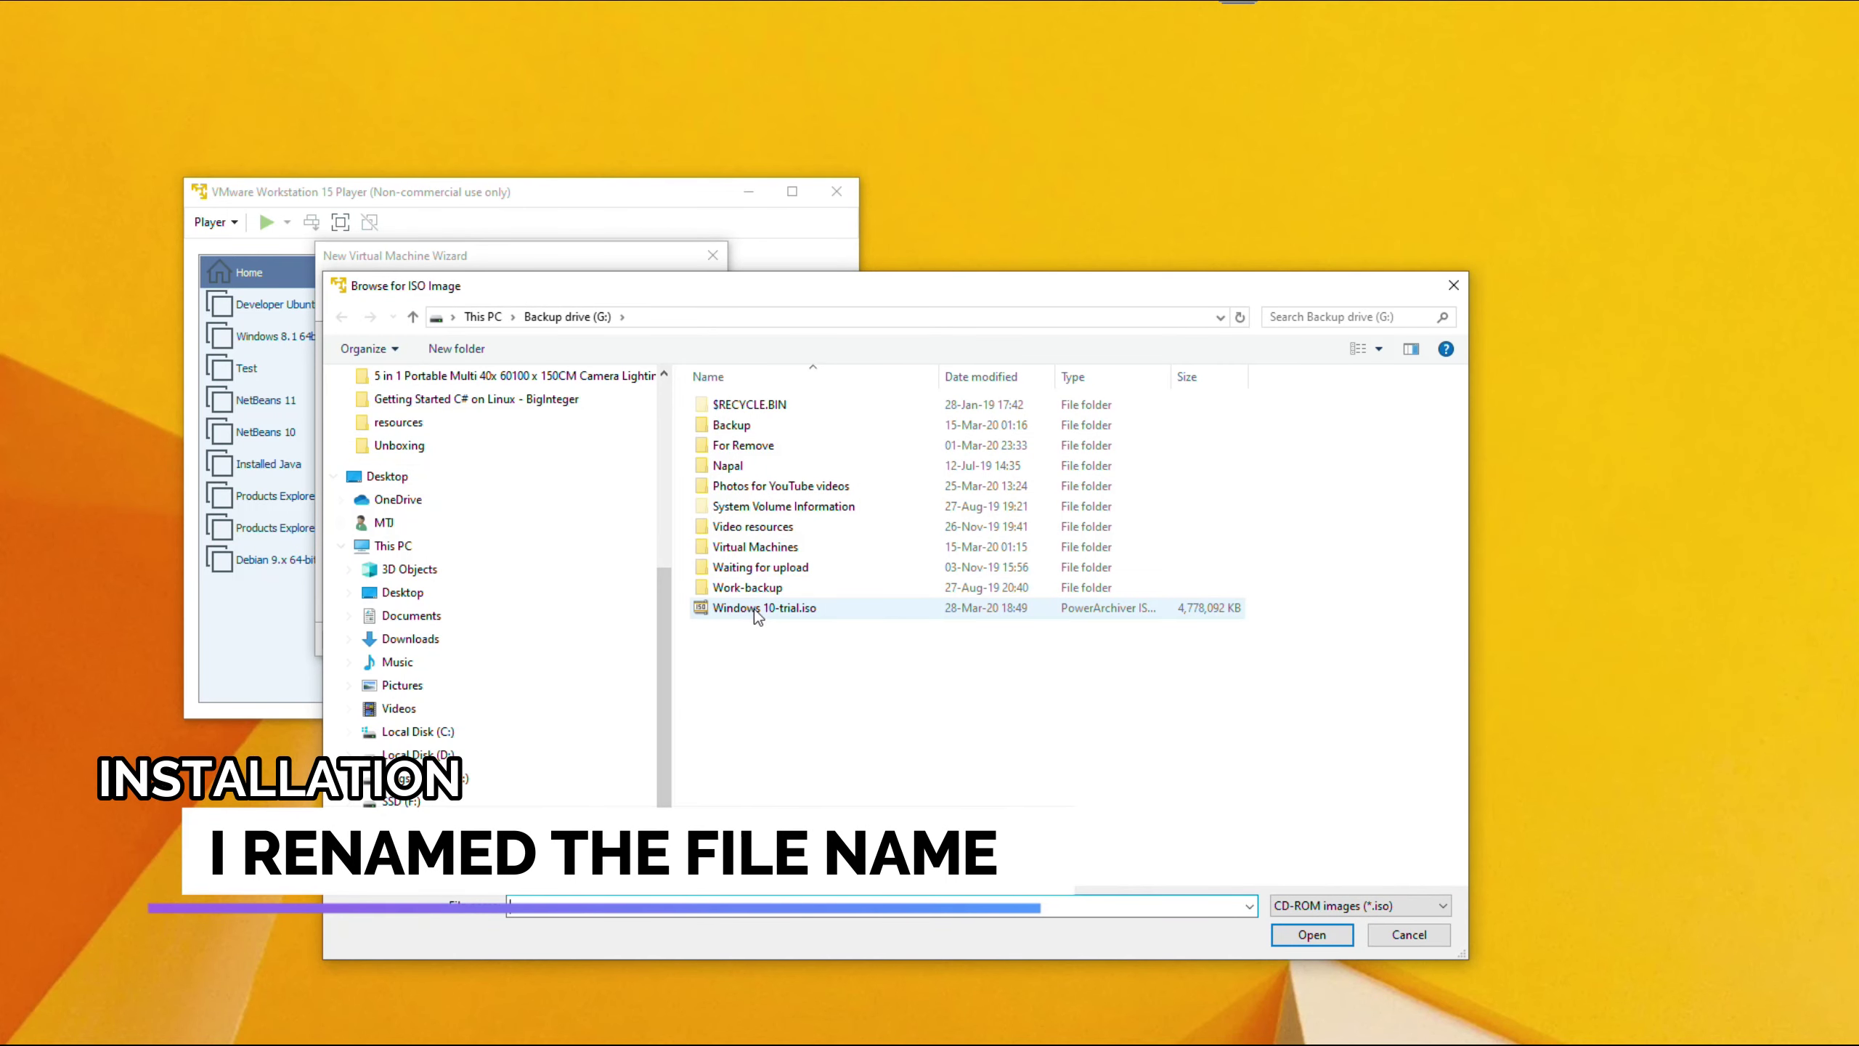
pyautogui.click(757, 616)
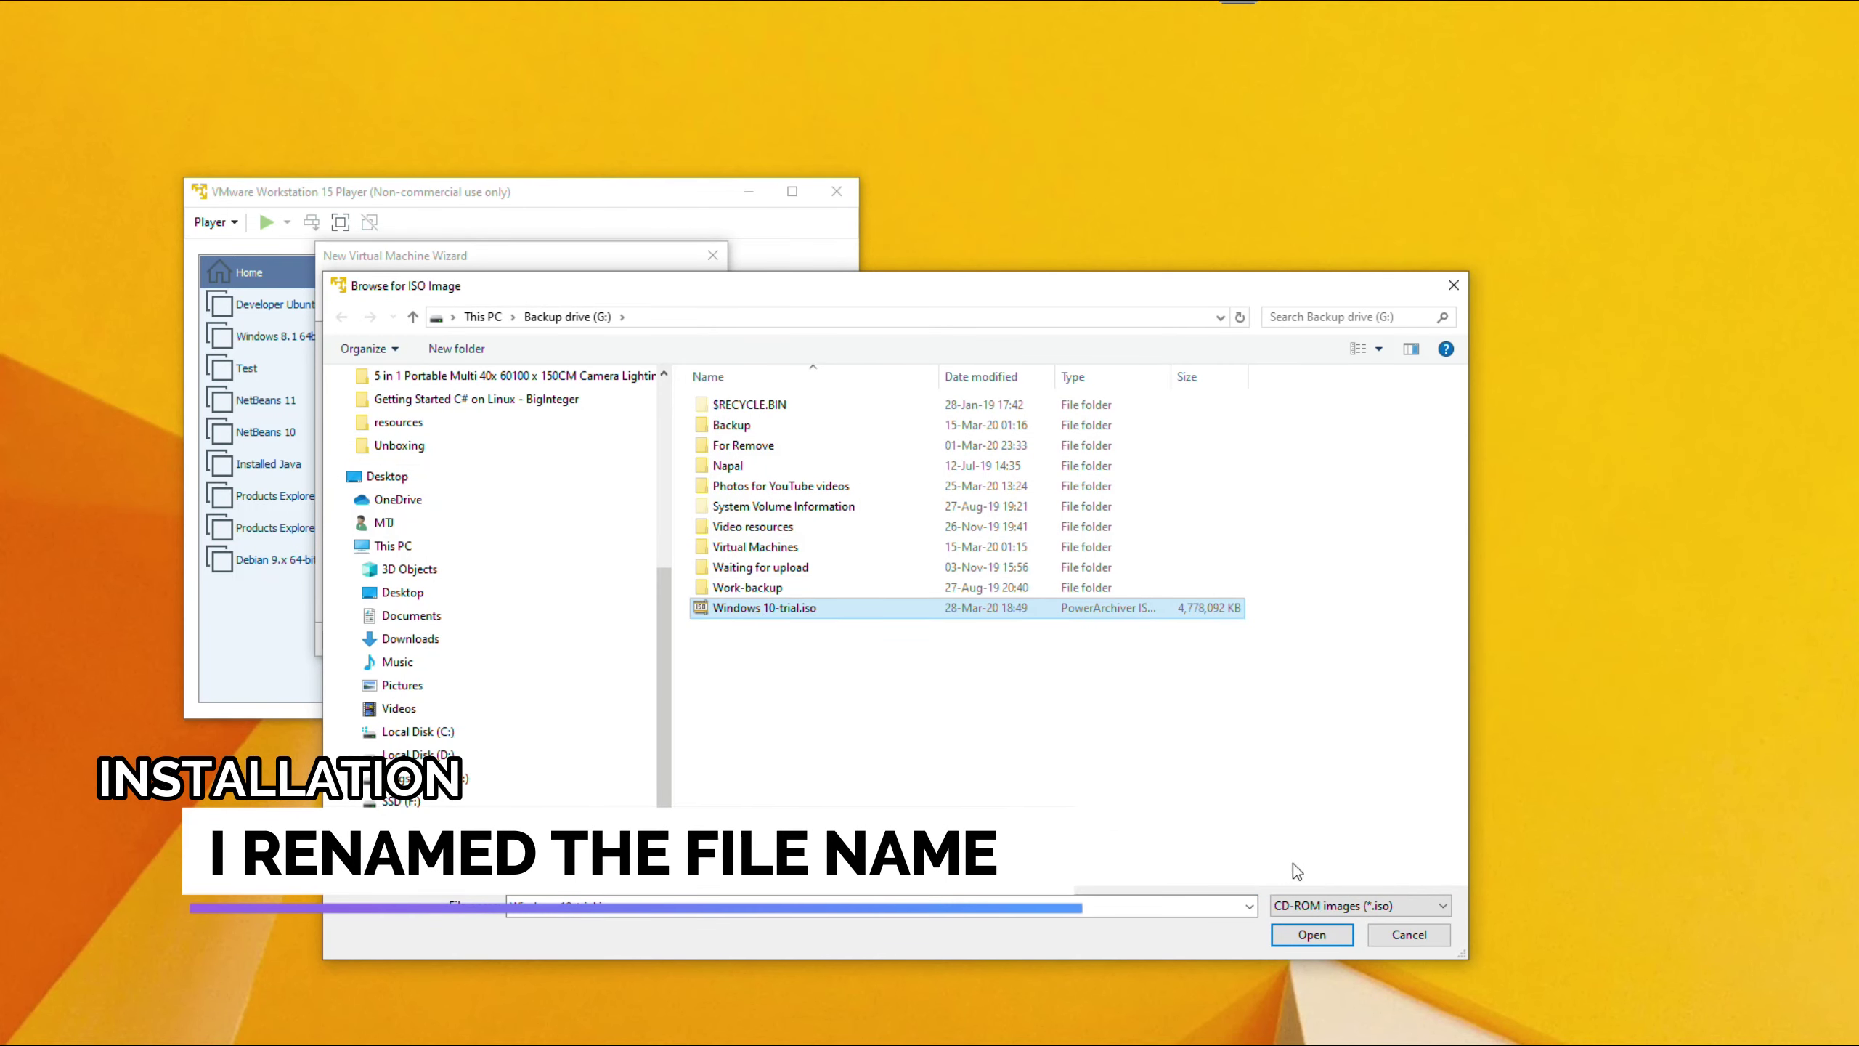
pyautogui.click(1313, 939)
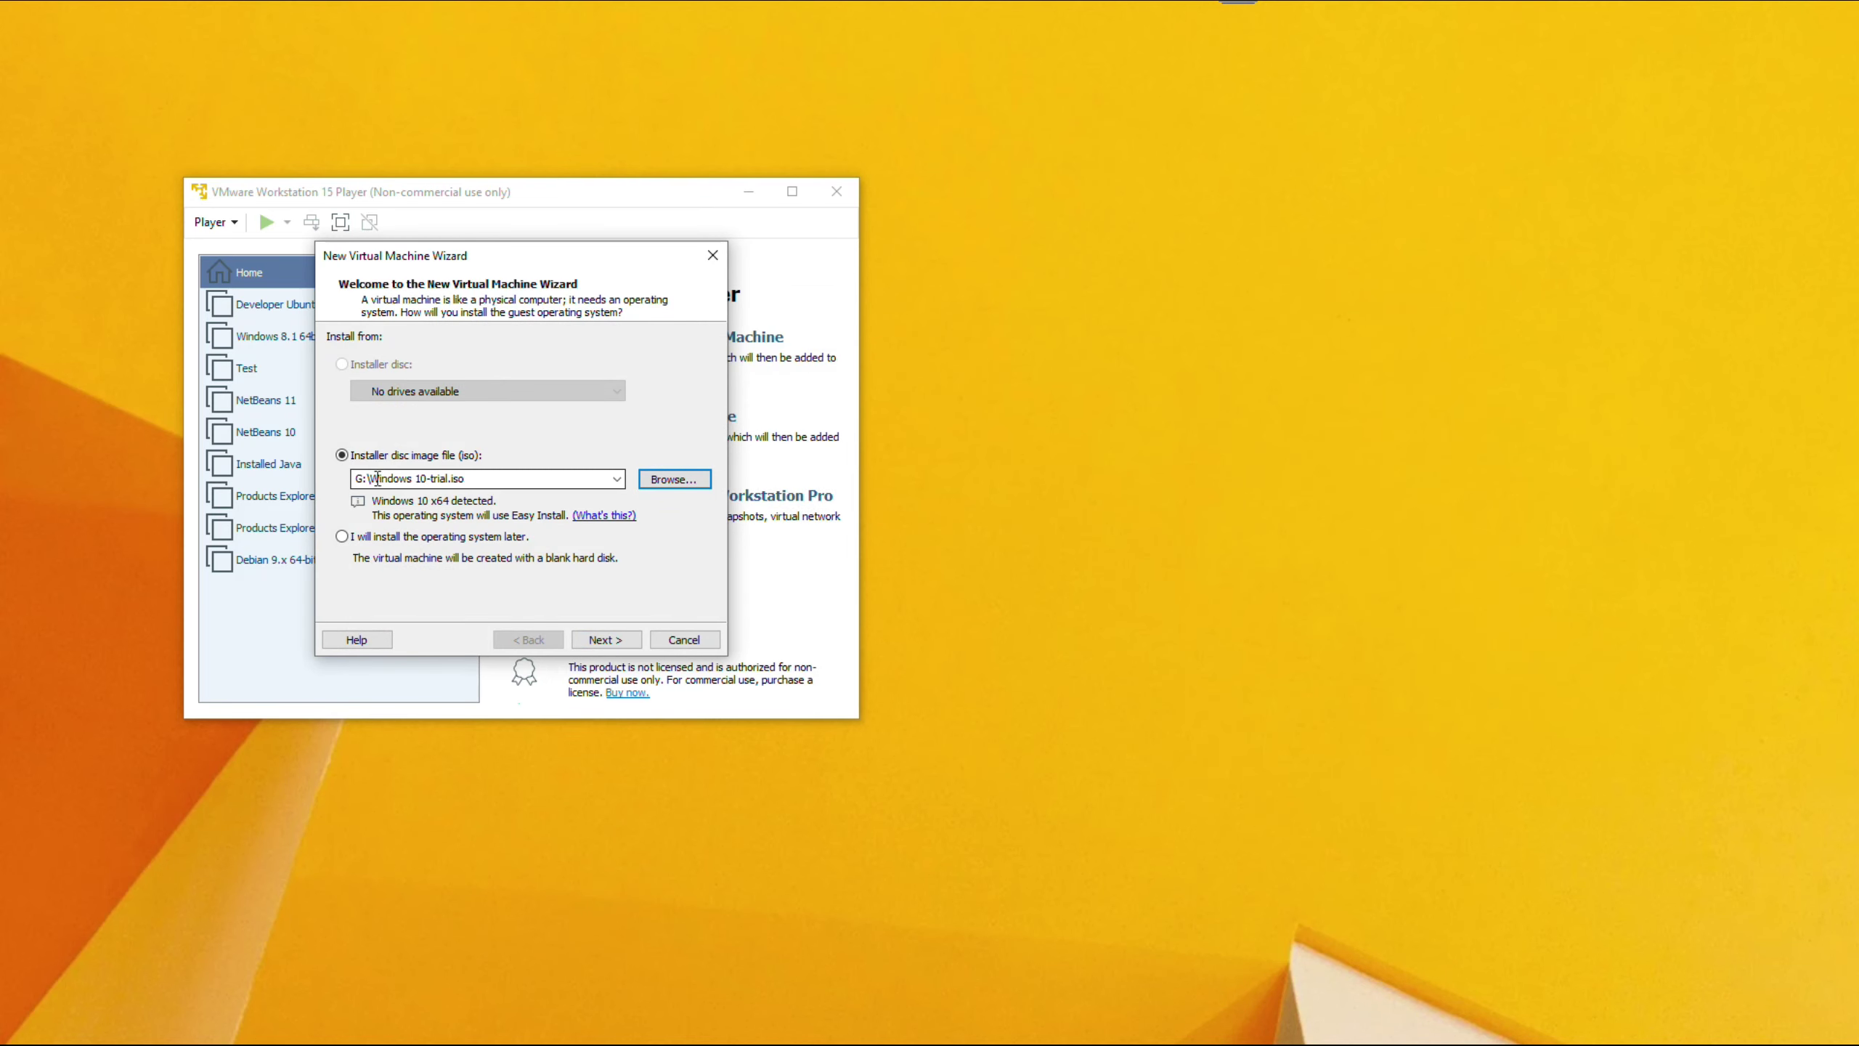
pyautogui.click(607, 639)
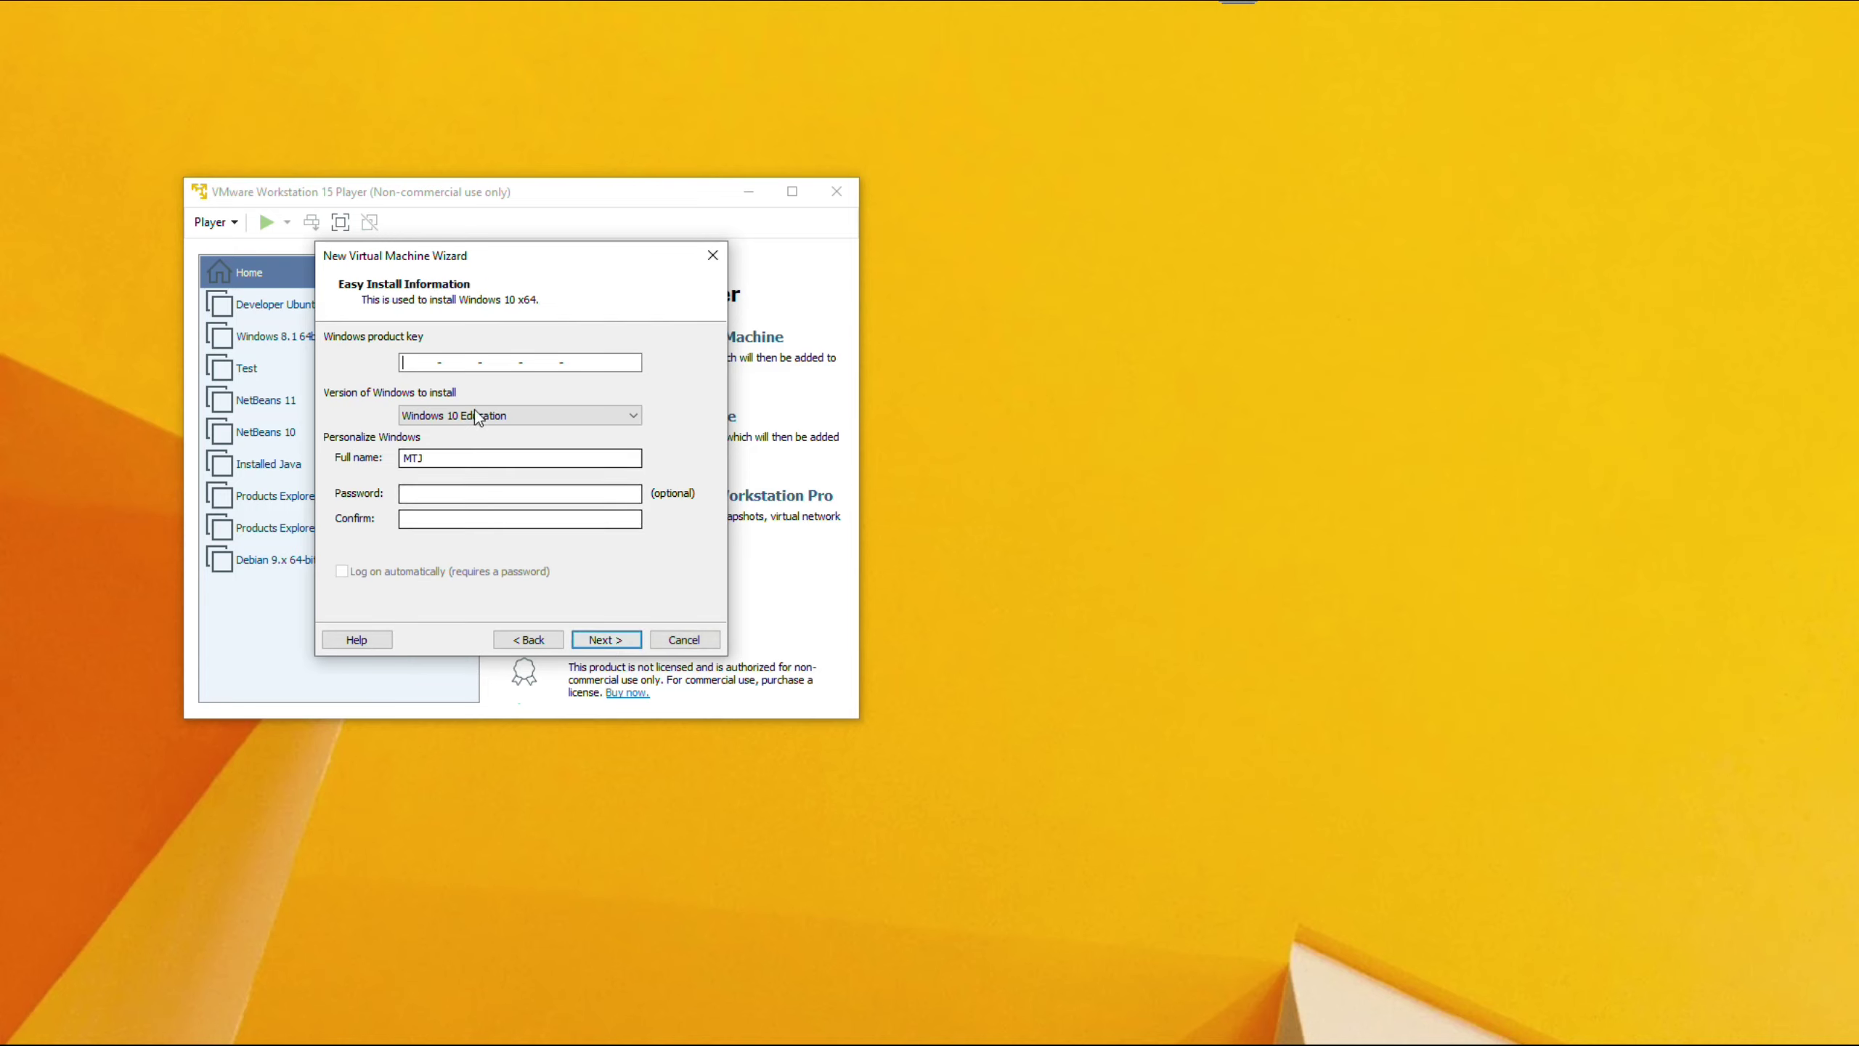
# Set the Easy Install full name to Developer and the version to Windows 10 Education, continuing without a product key.
pyautogui.doubleClick(445, 460)
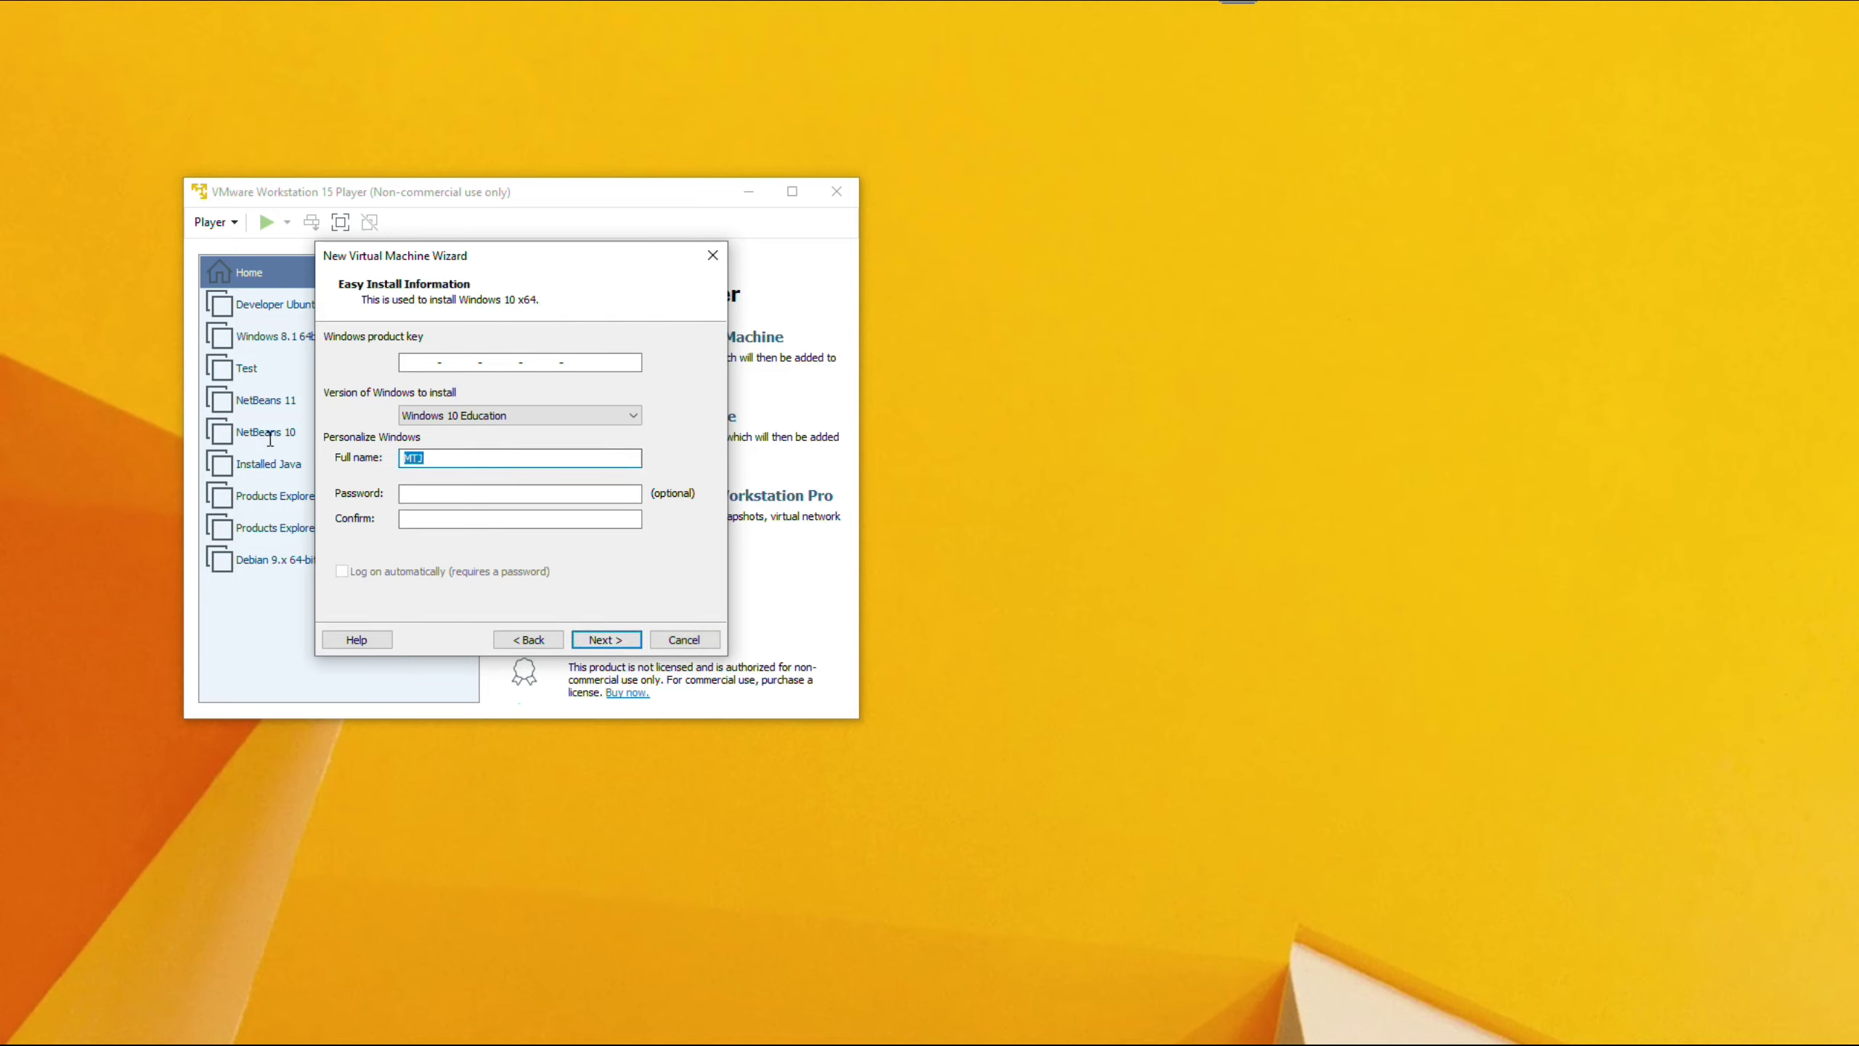
pyautogui.write('Developer')
pyautogui.click(427, 421)
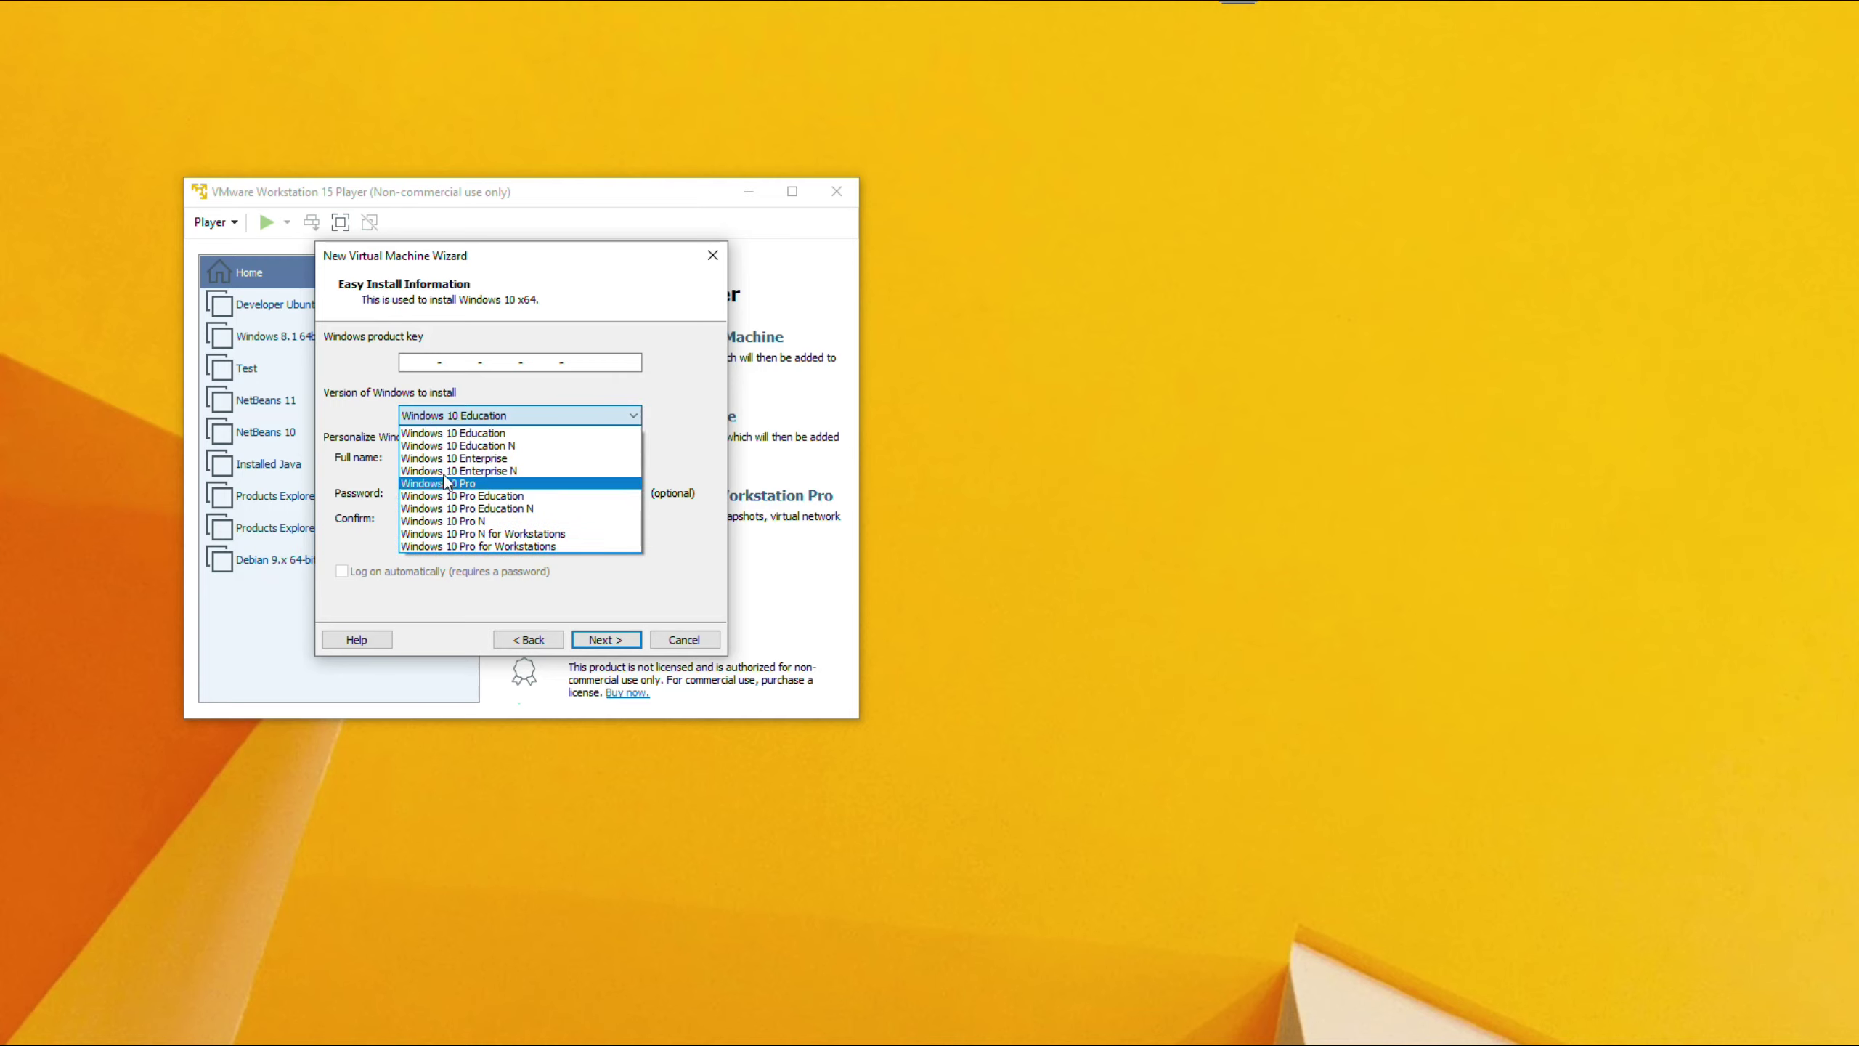
pyautogui.click(448, 435)
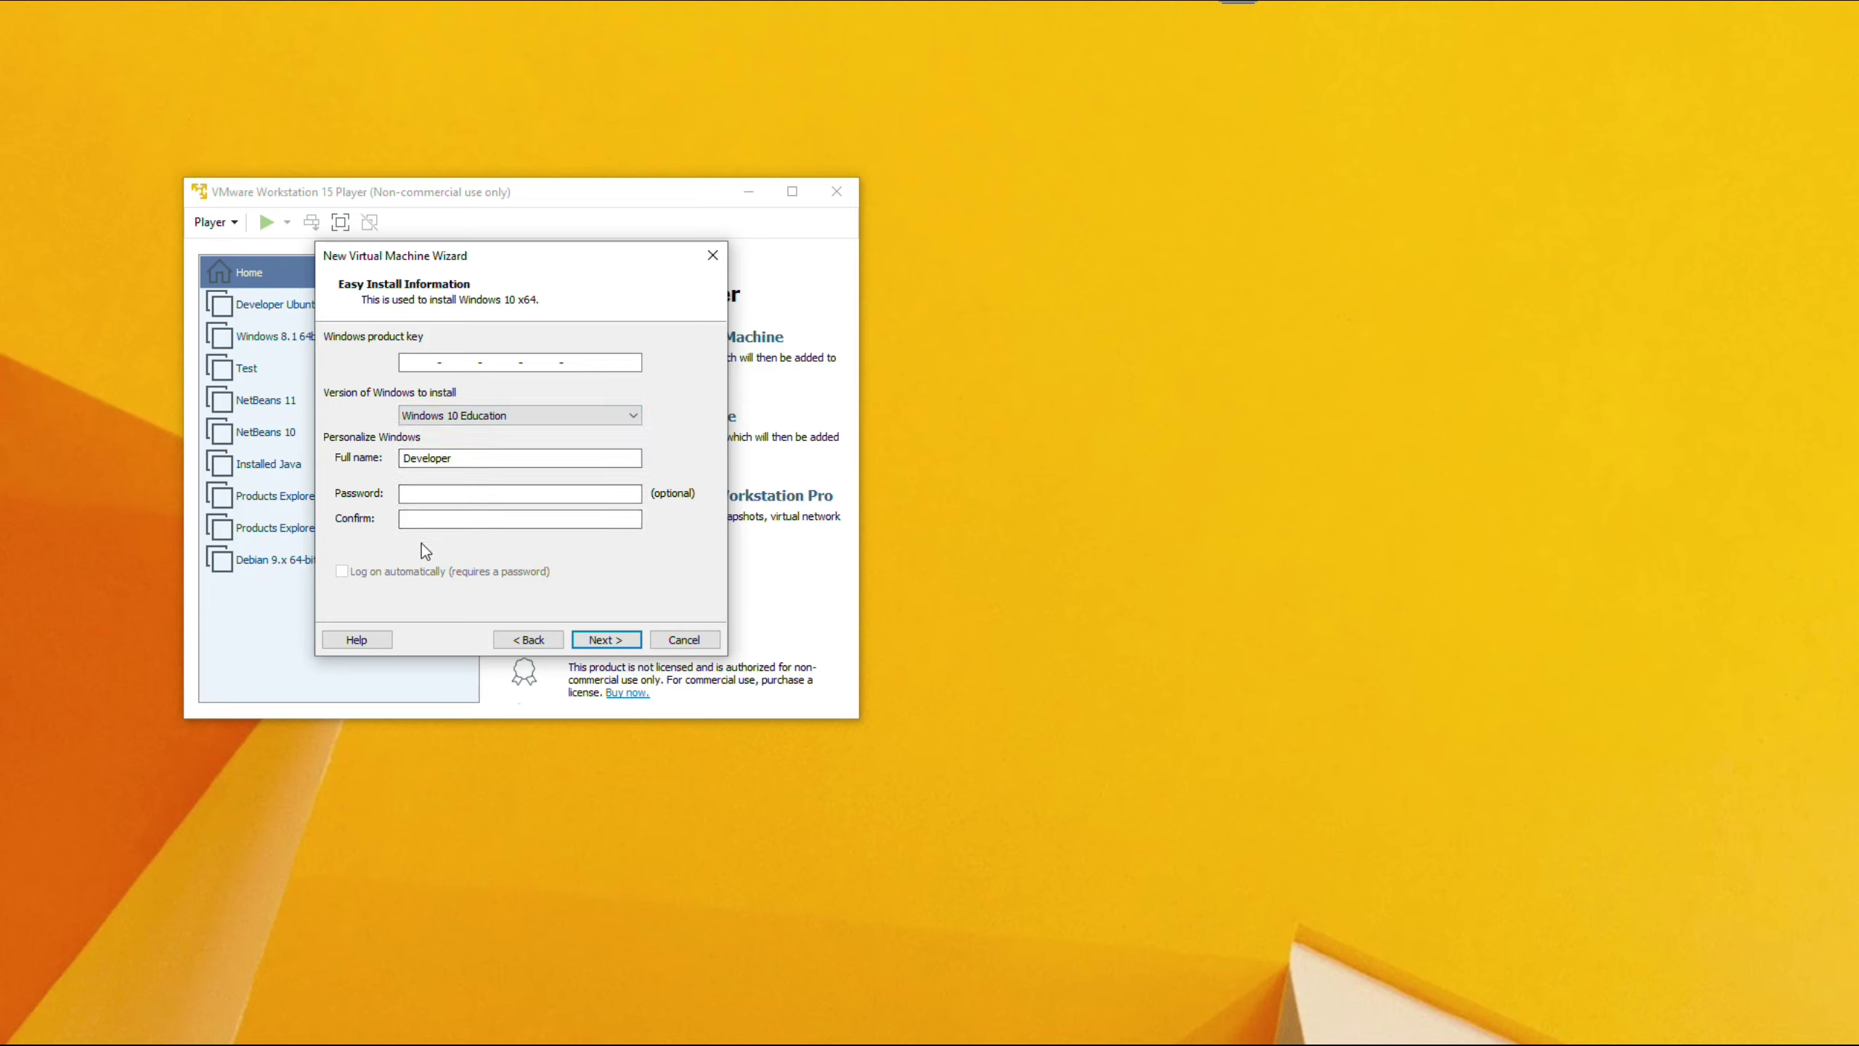
pyautogui.click(617, 642)
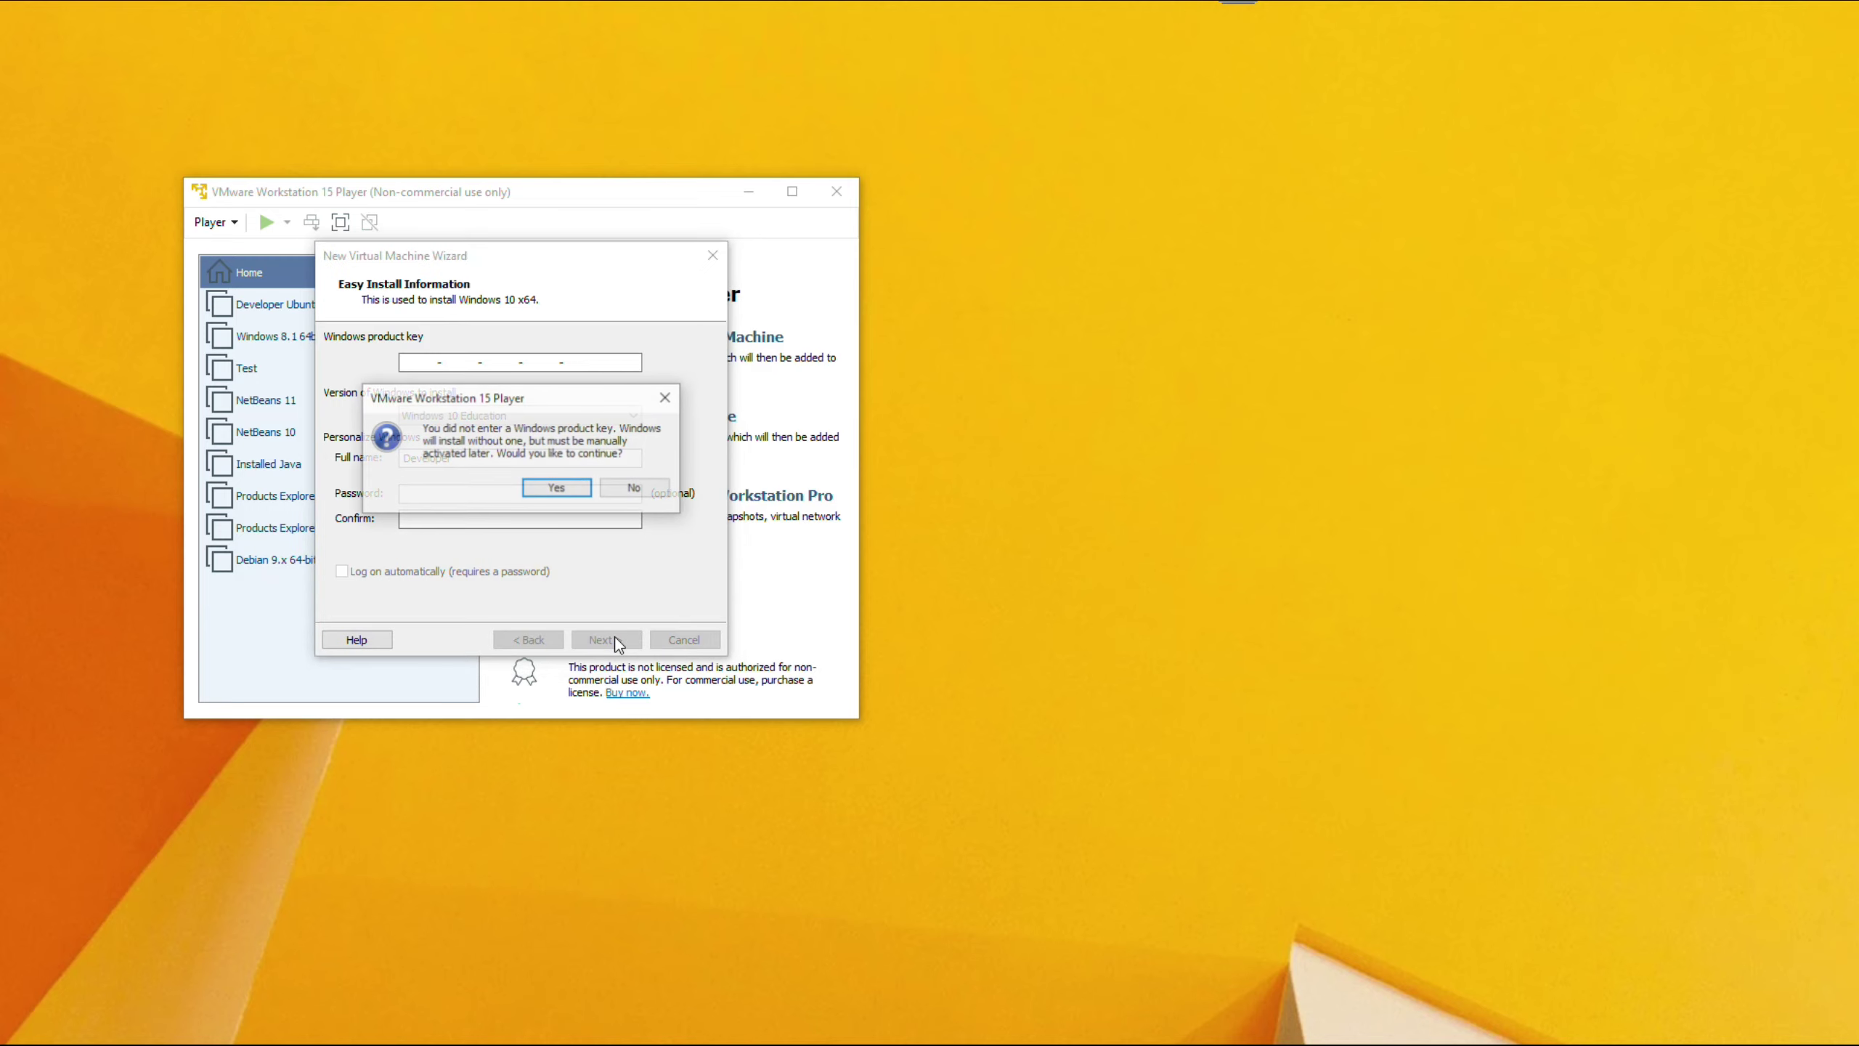
pyautogui.click(556, 489)
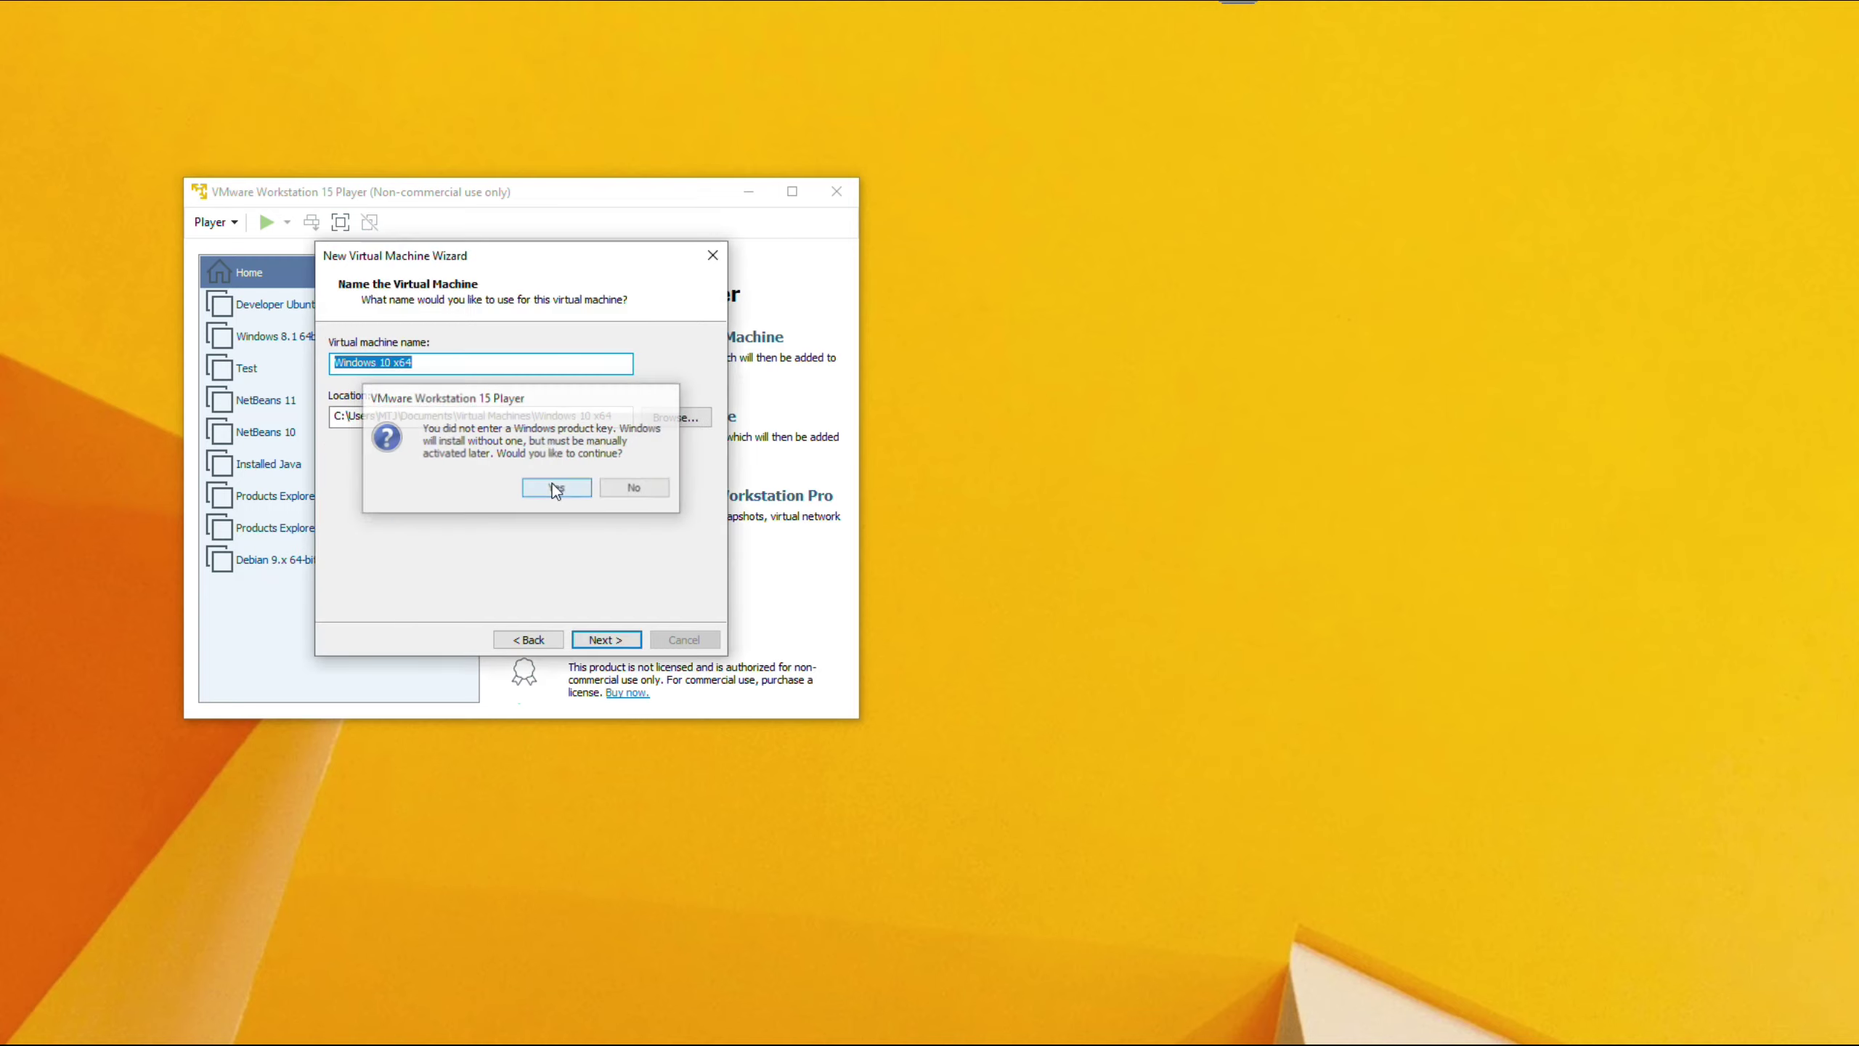
# Name the virtual machine "Windows 10 Trial Version".
pyautogui.click(405, 363)
pyautogui.hotkey('ctrl', 'a')
pyautogui.press('BackSpace')
pyautogui.hotkey('ctrl', 'z')
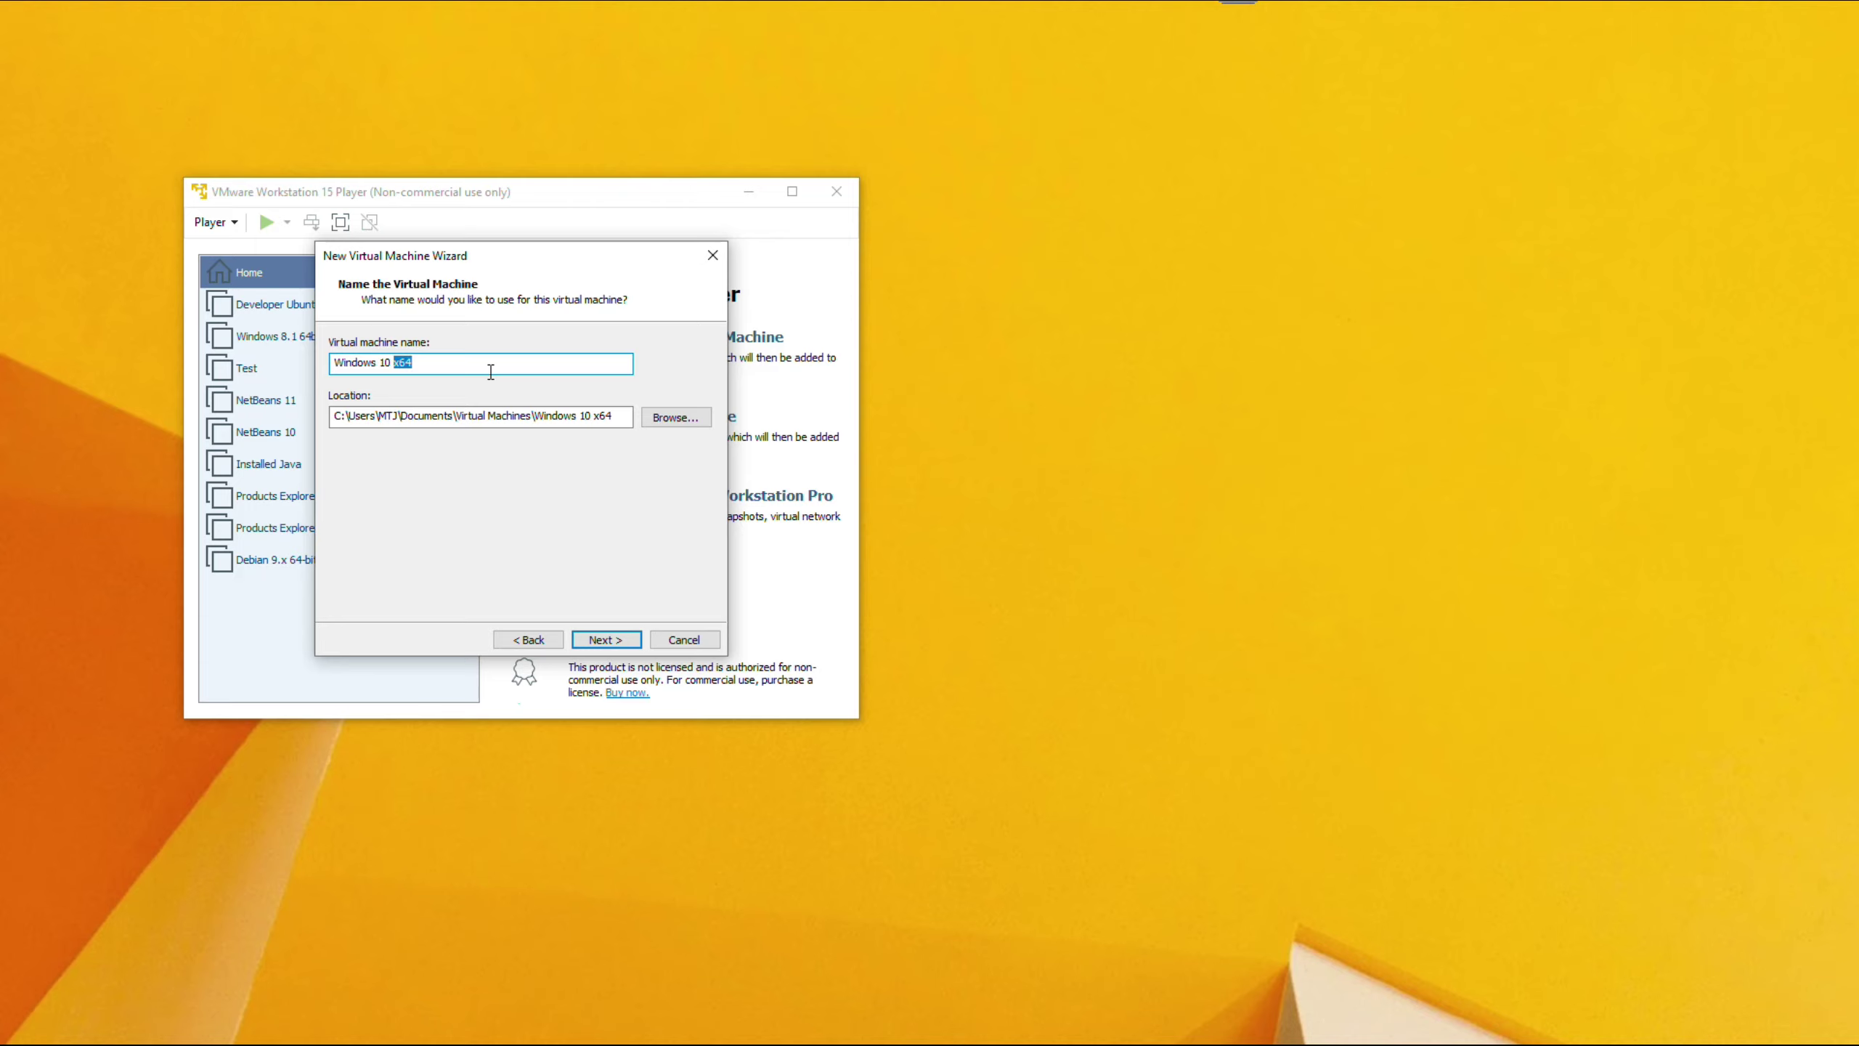
pyautogui.write('Trial Version')
# Set the virtual machine's location to a new folder "Windows 10 Trial Version - Visual Studio" inside E:\Virtual Machine.
pyautogui.click(661, 422)
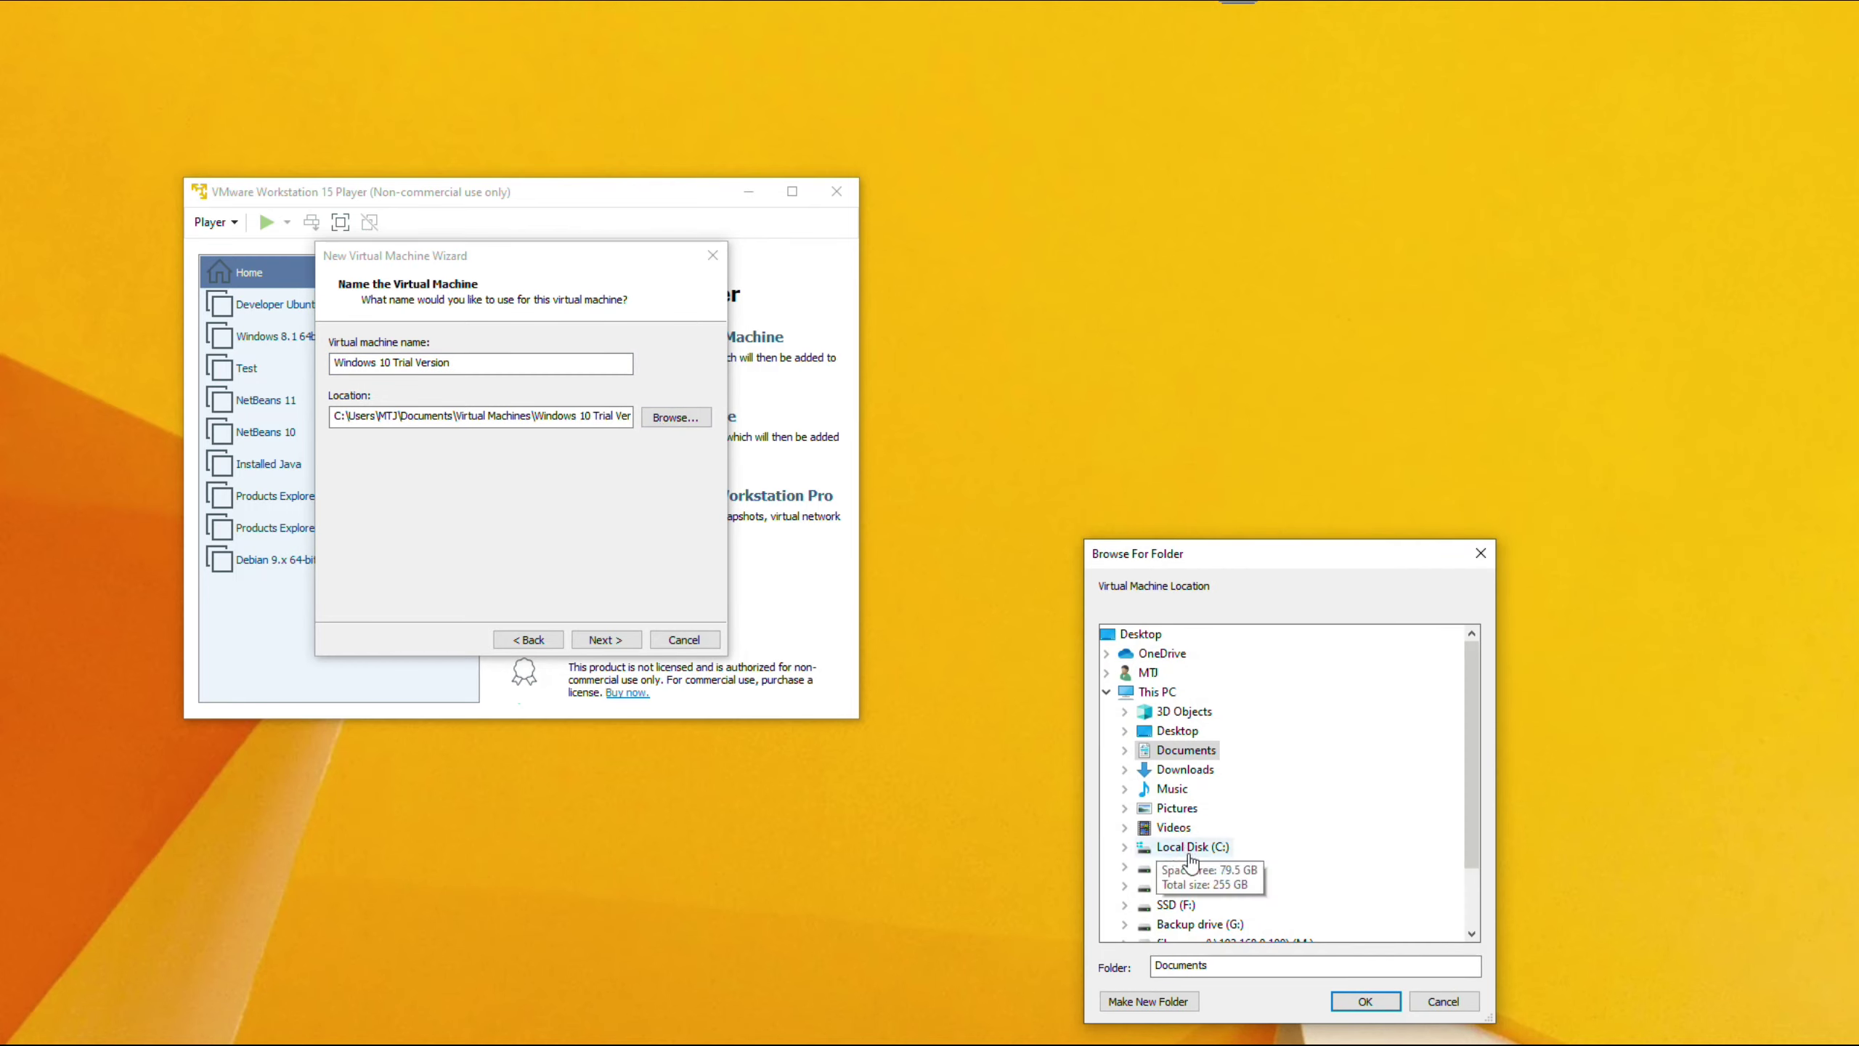
pyautogui.doubleClick(1141, 889)
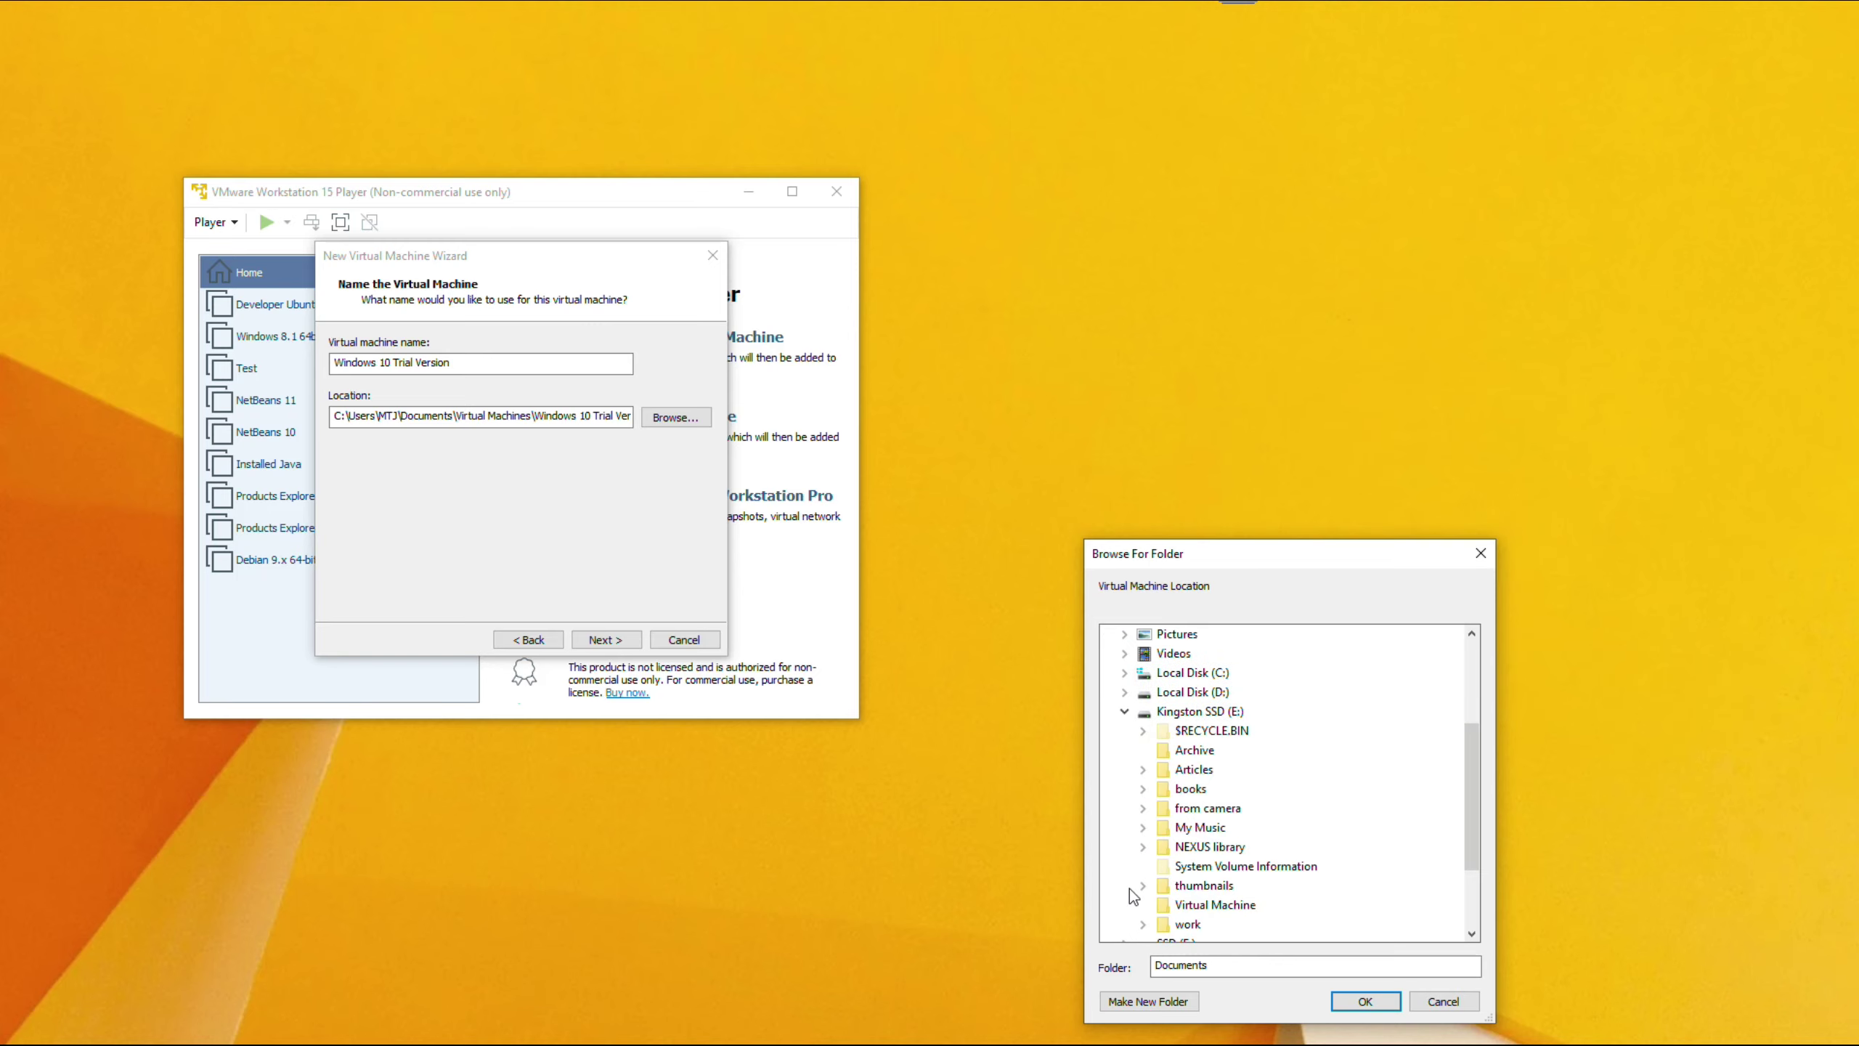
pyautogui.click(1189, 908)
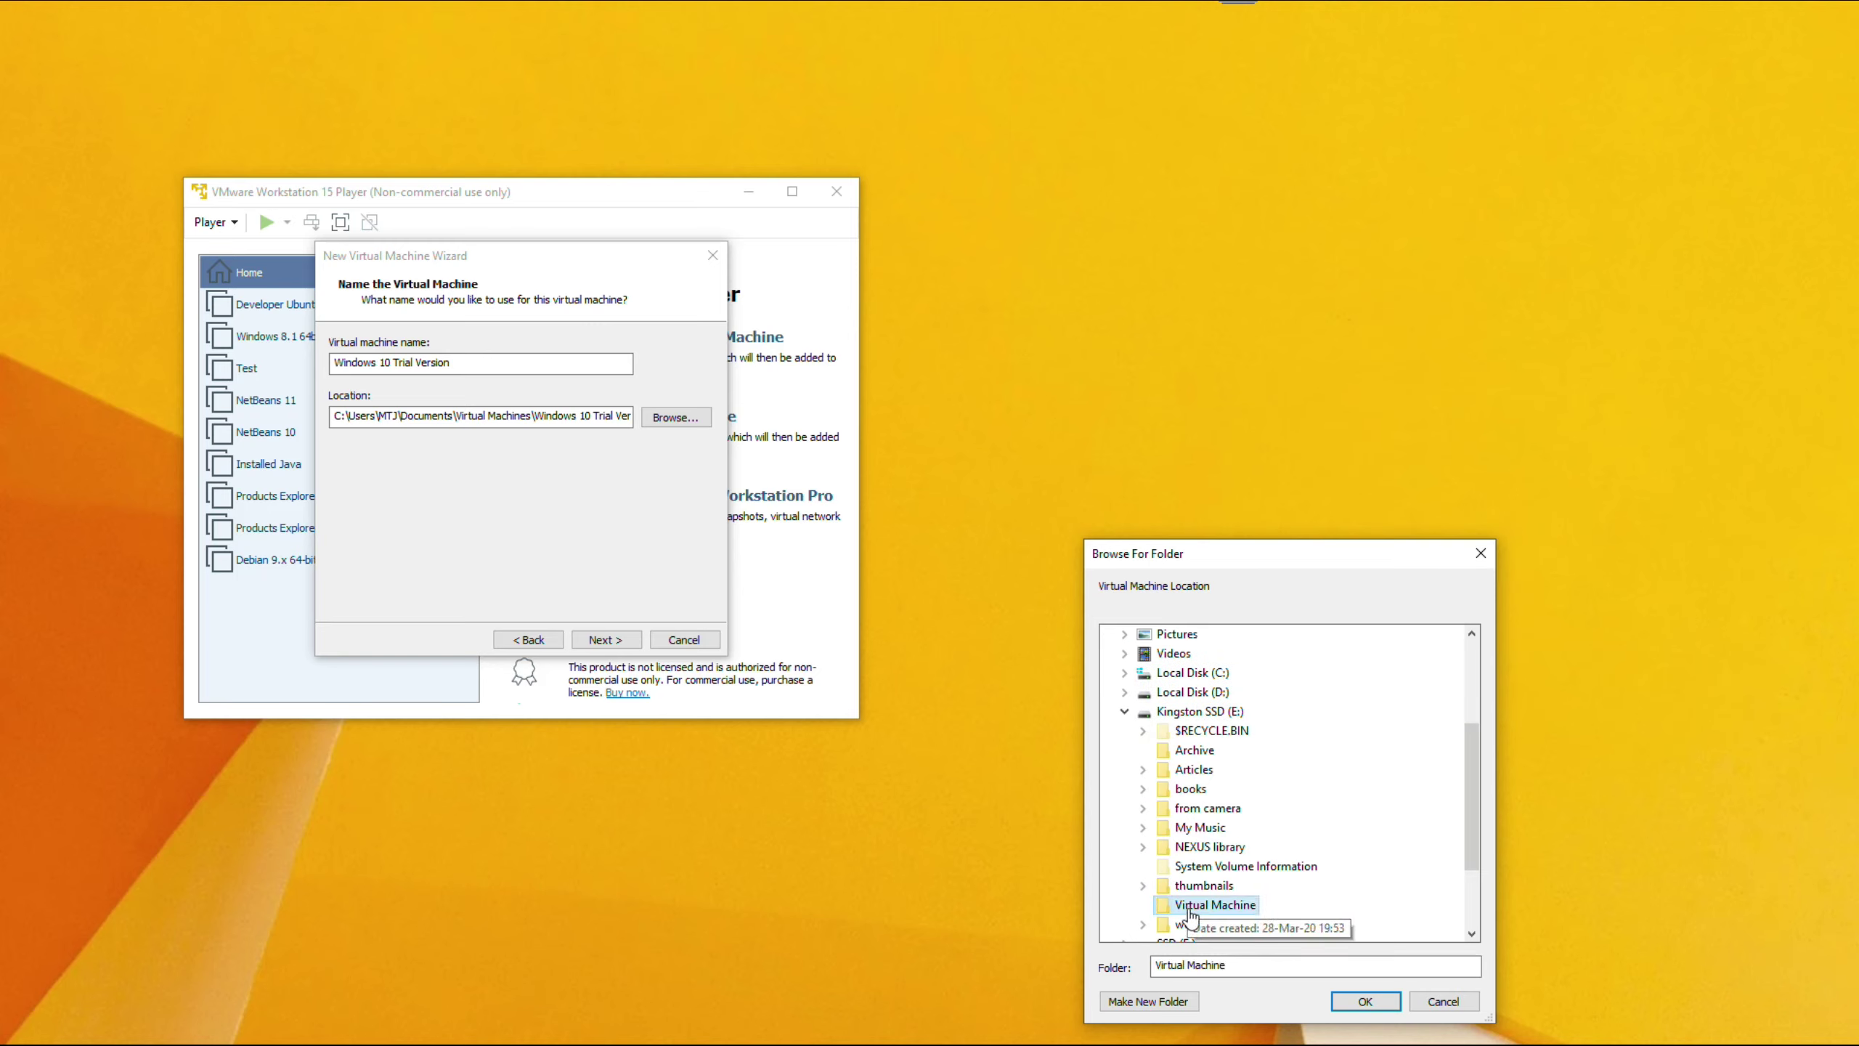
pyautogui.click(1174, 1002)
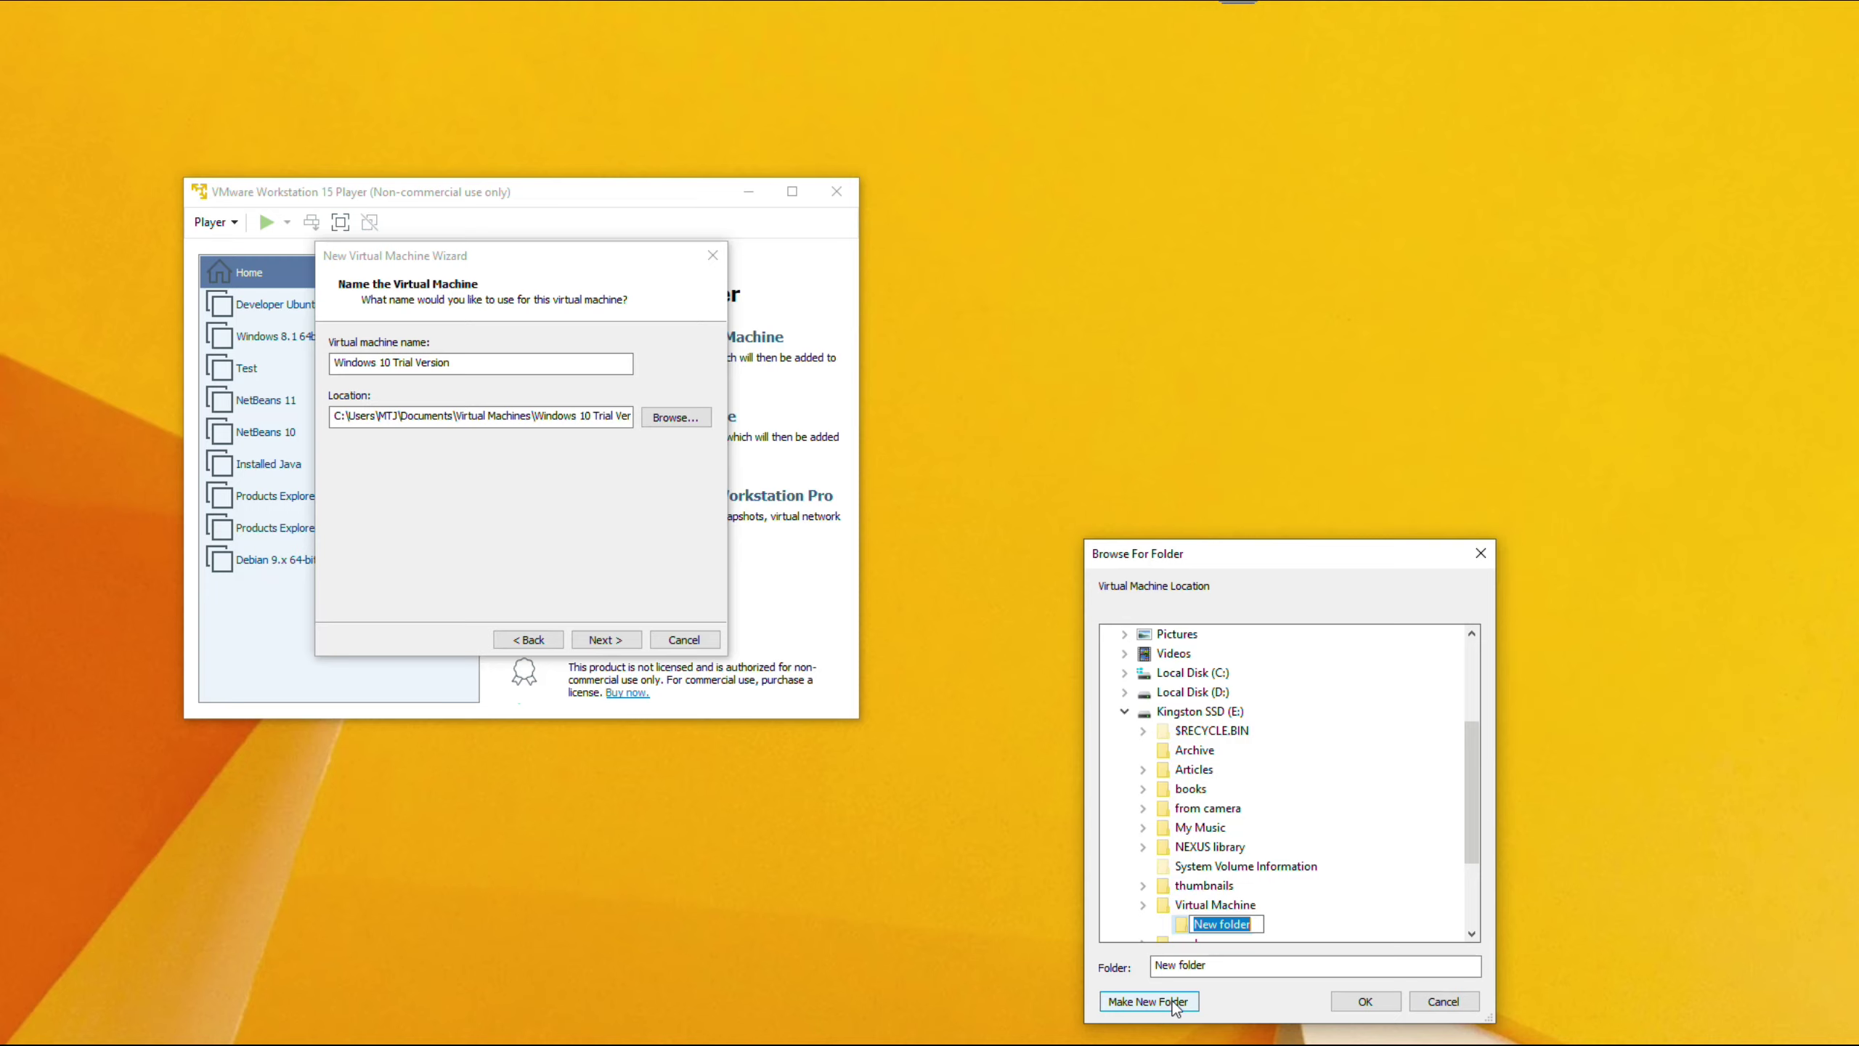
pyautogui.write('Windows 10 Trial Ver')
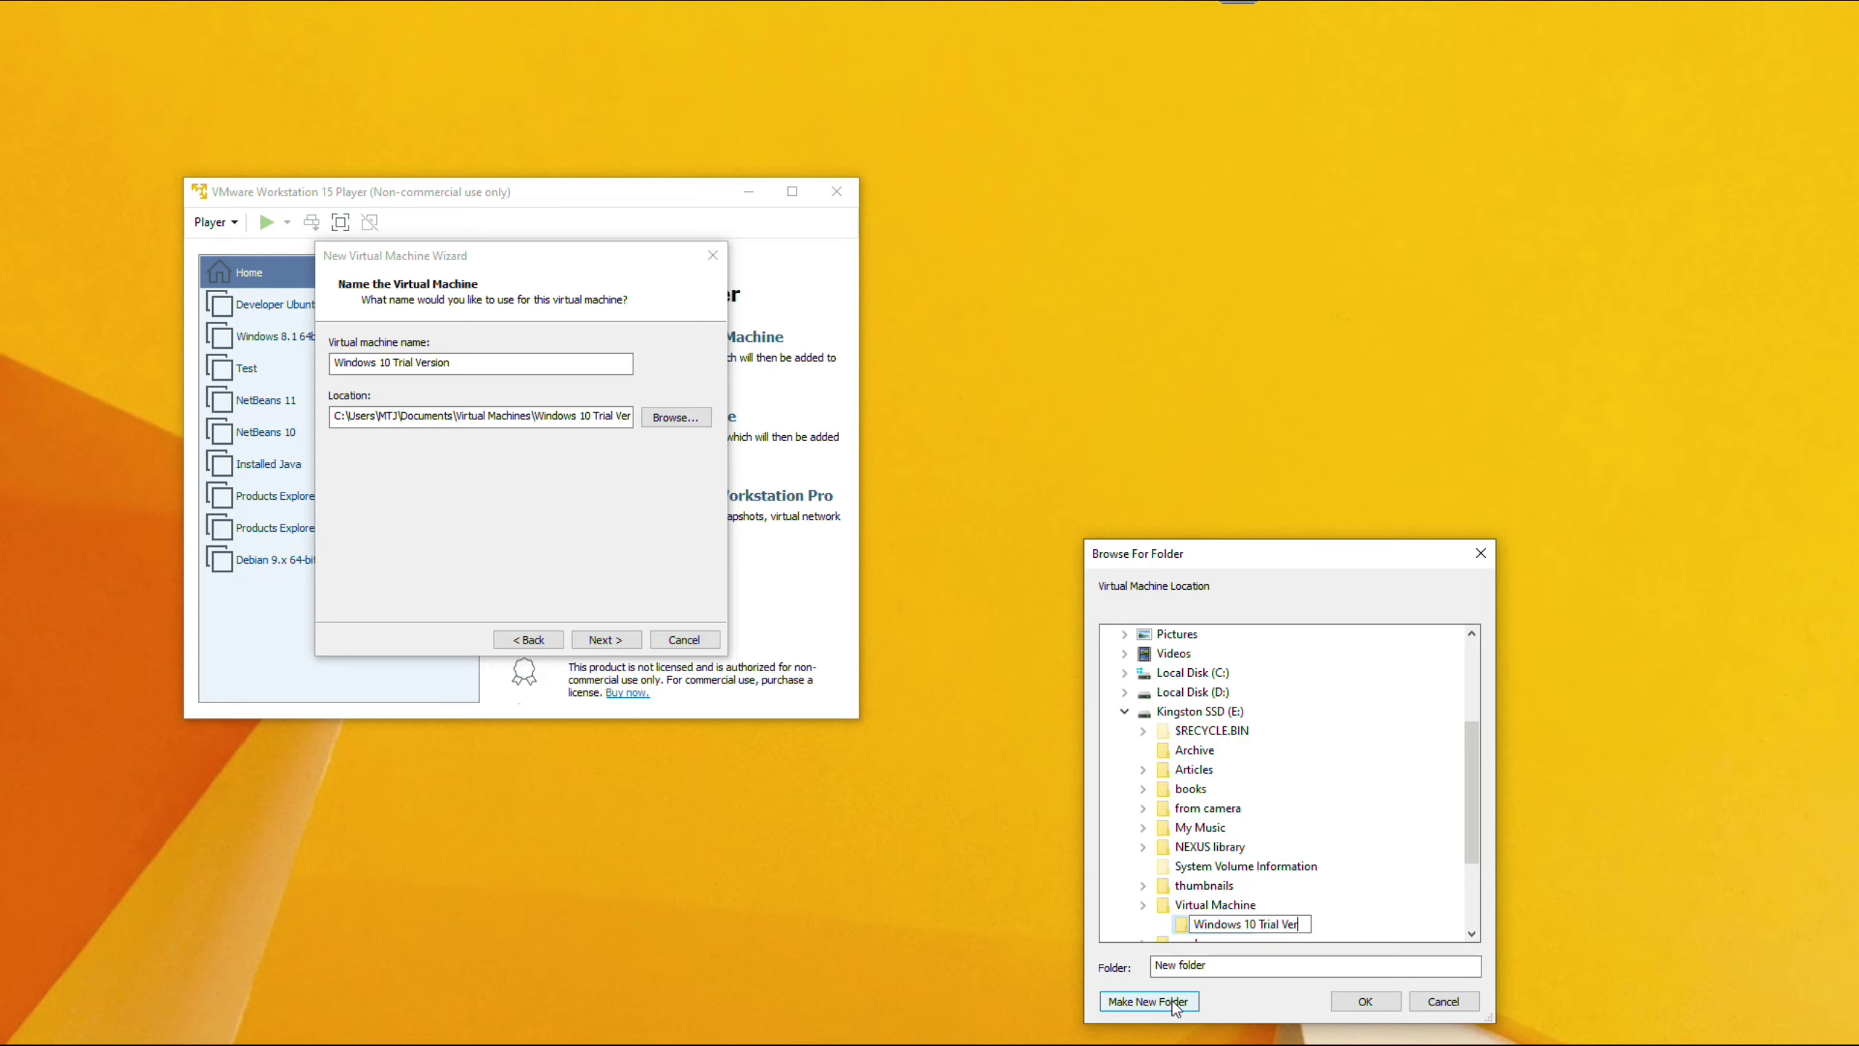
pyautogui.write('sion - Visual Stidio')
pyautogui.press('BackSpace')
pyautogui.press('BackSpace')
pyautogui.press('BackSpace')
pyautogui.write('udio')
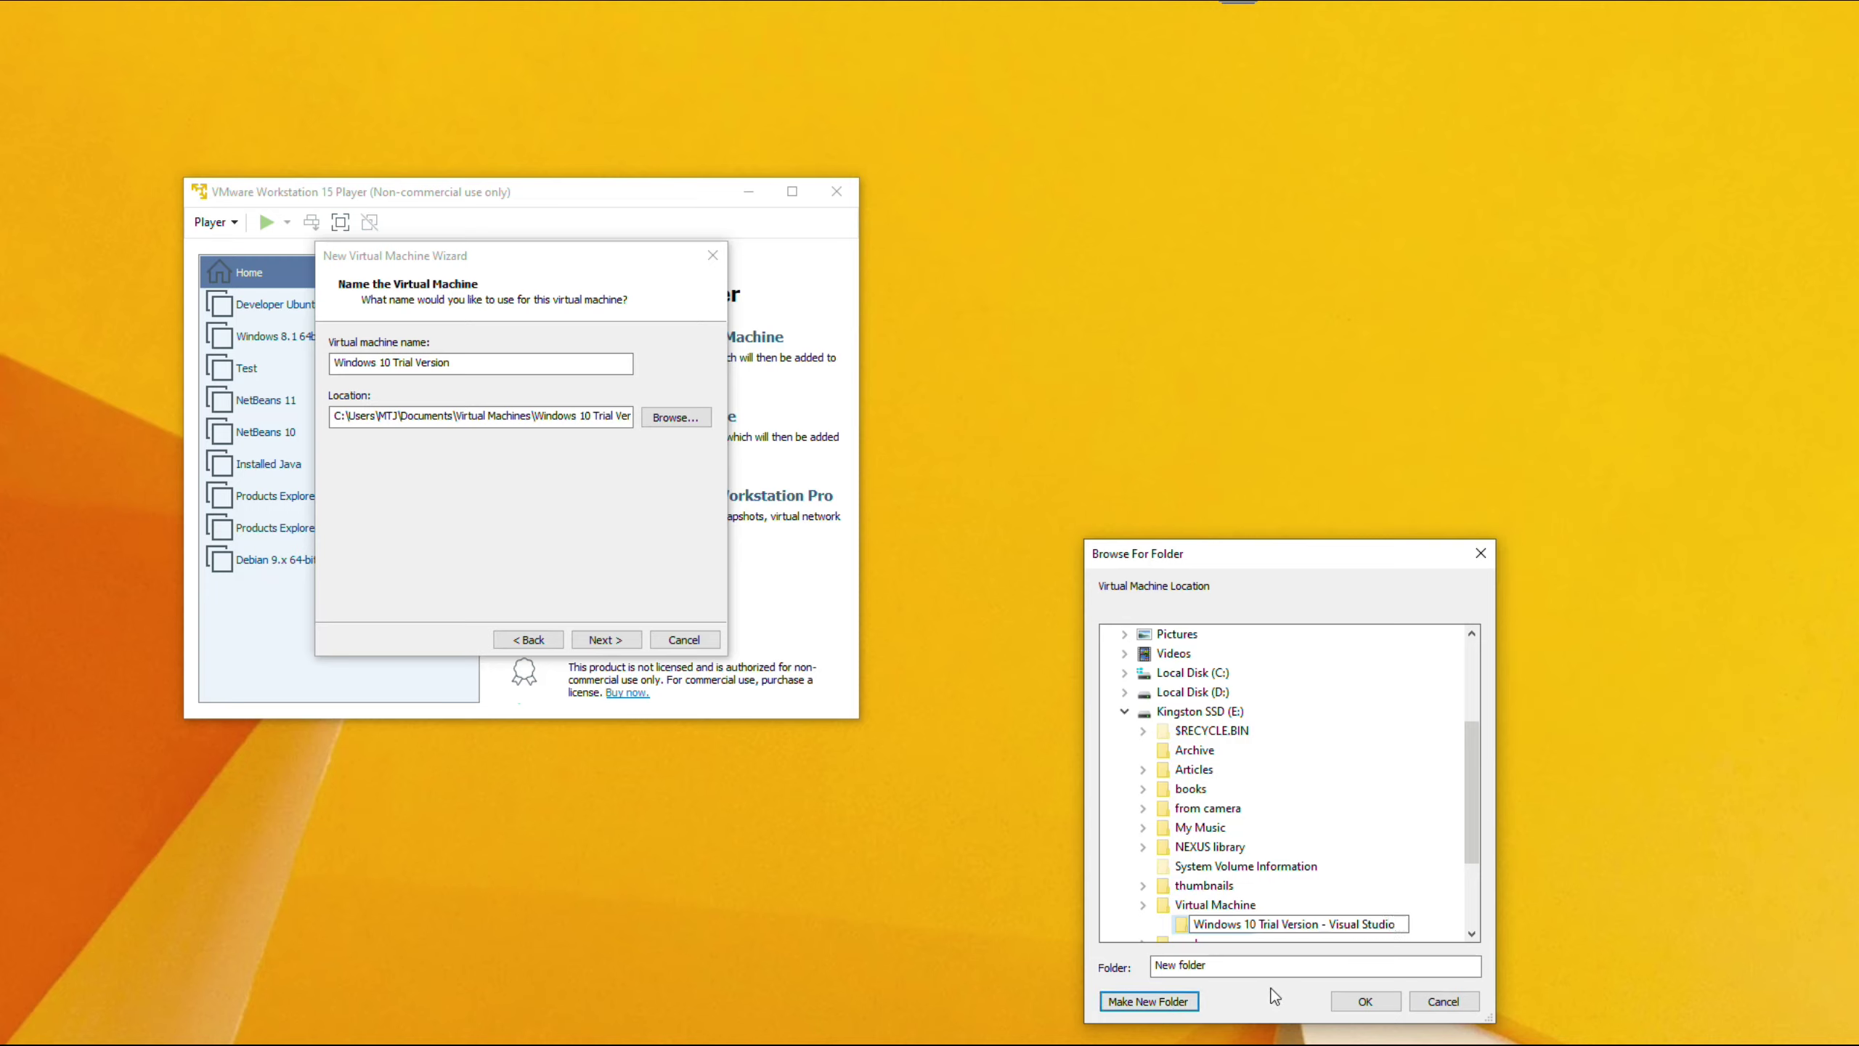
pyautogui.press('Return')
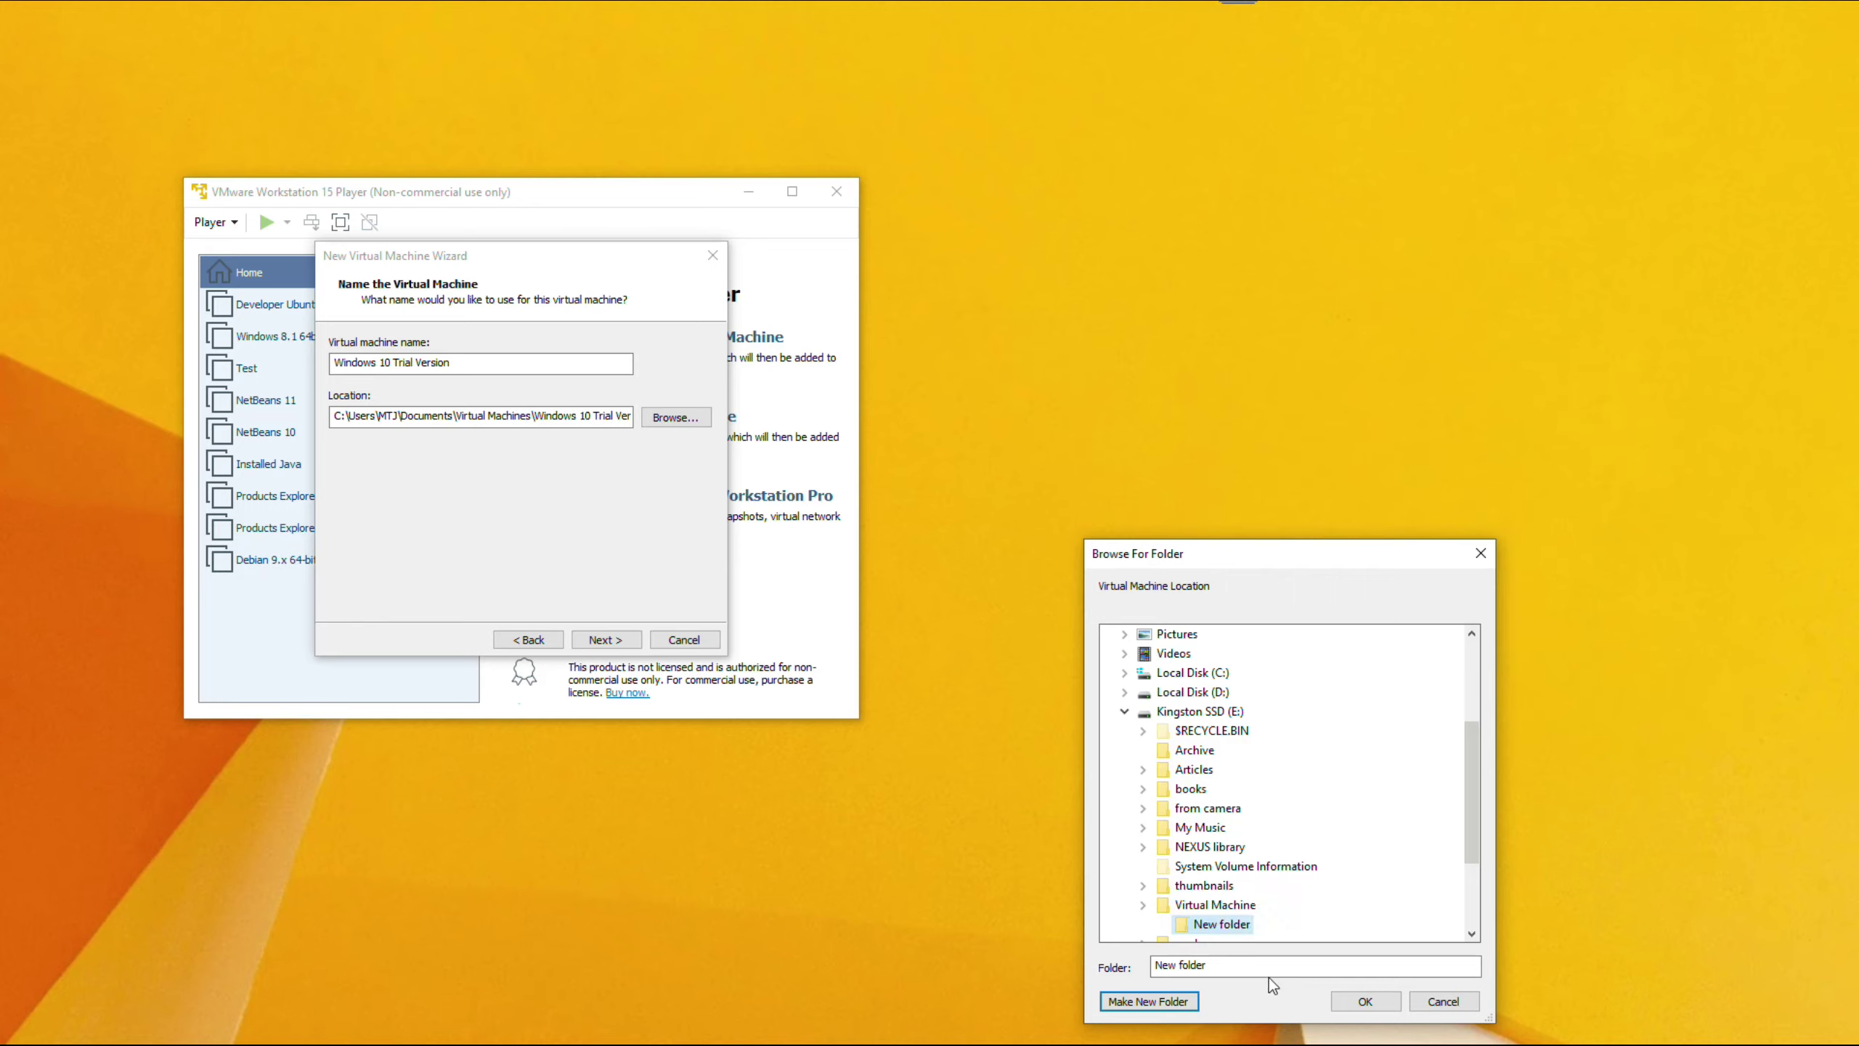
pyautogui.click(1383, 1004)
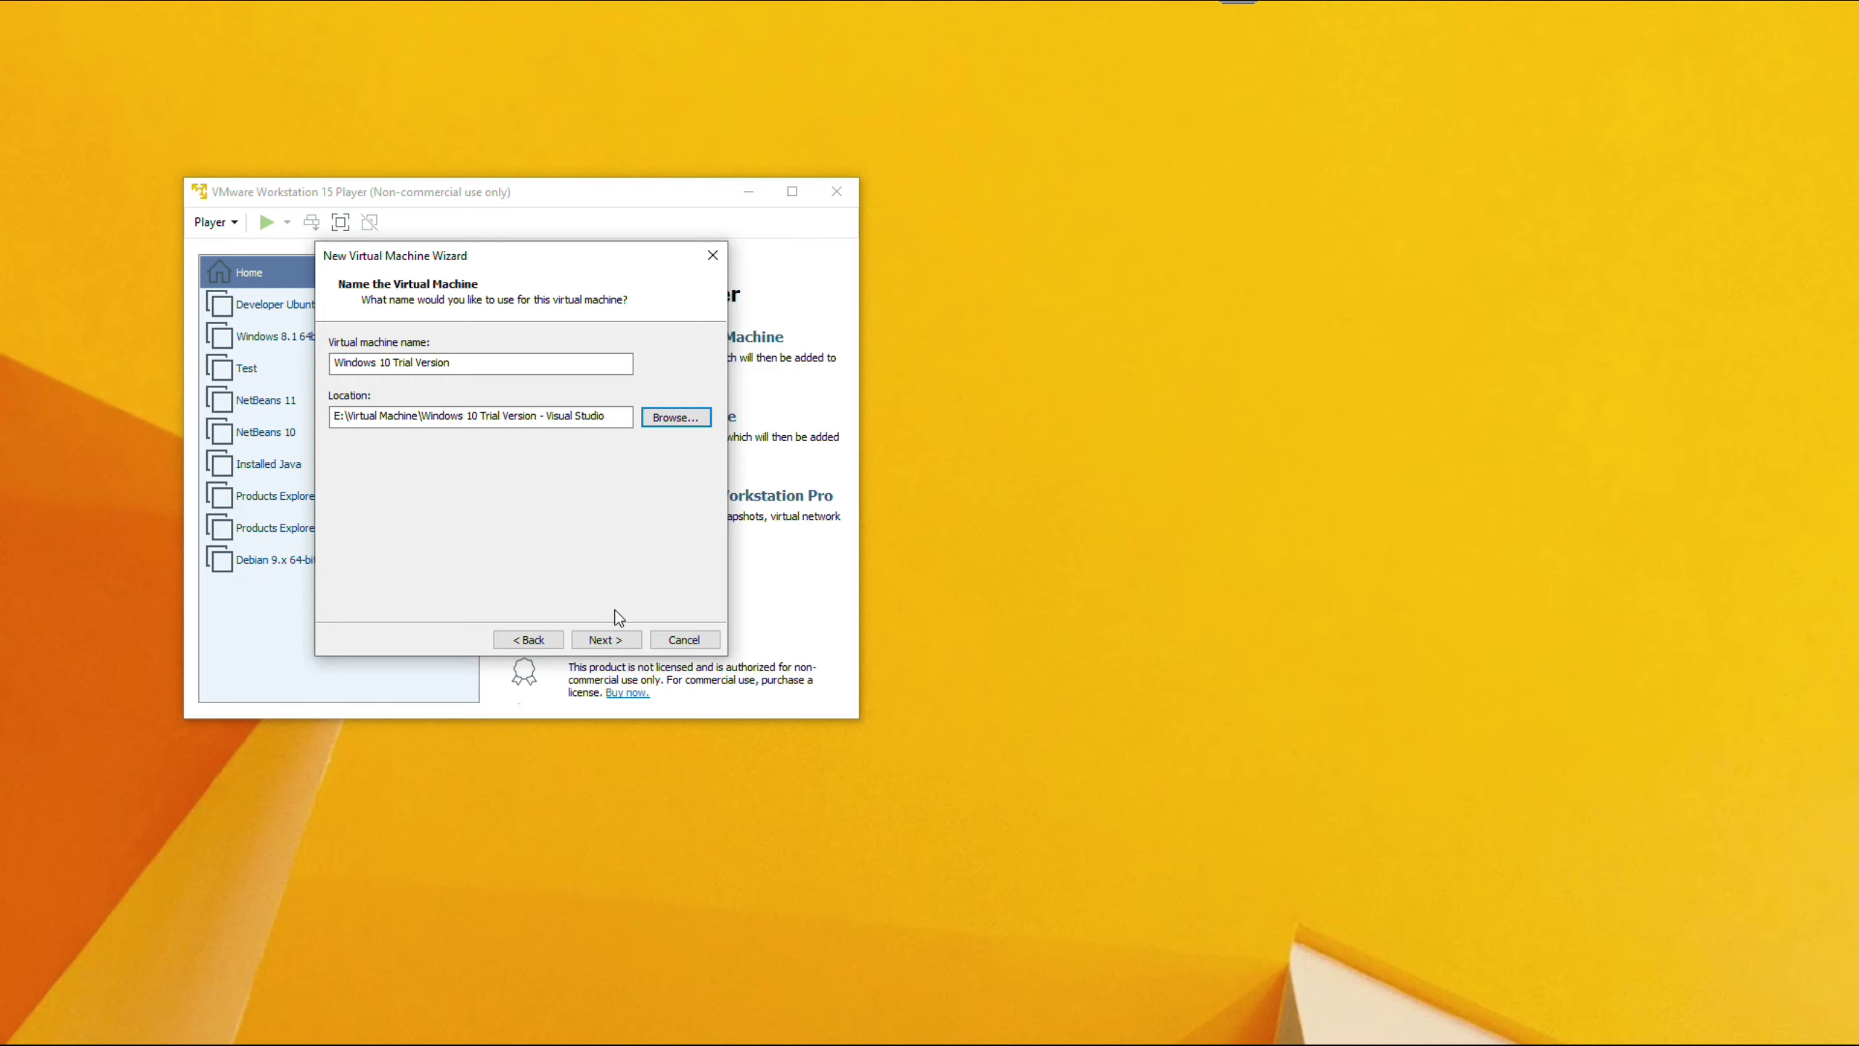
pyautogui.click(608, 639)
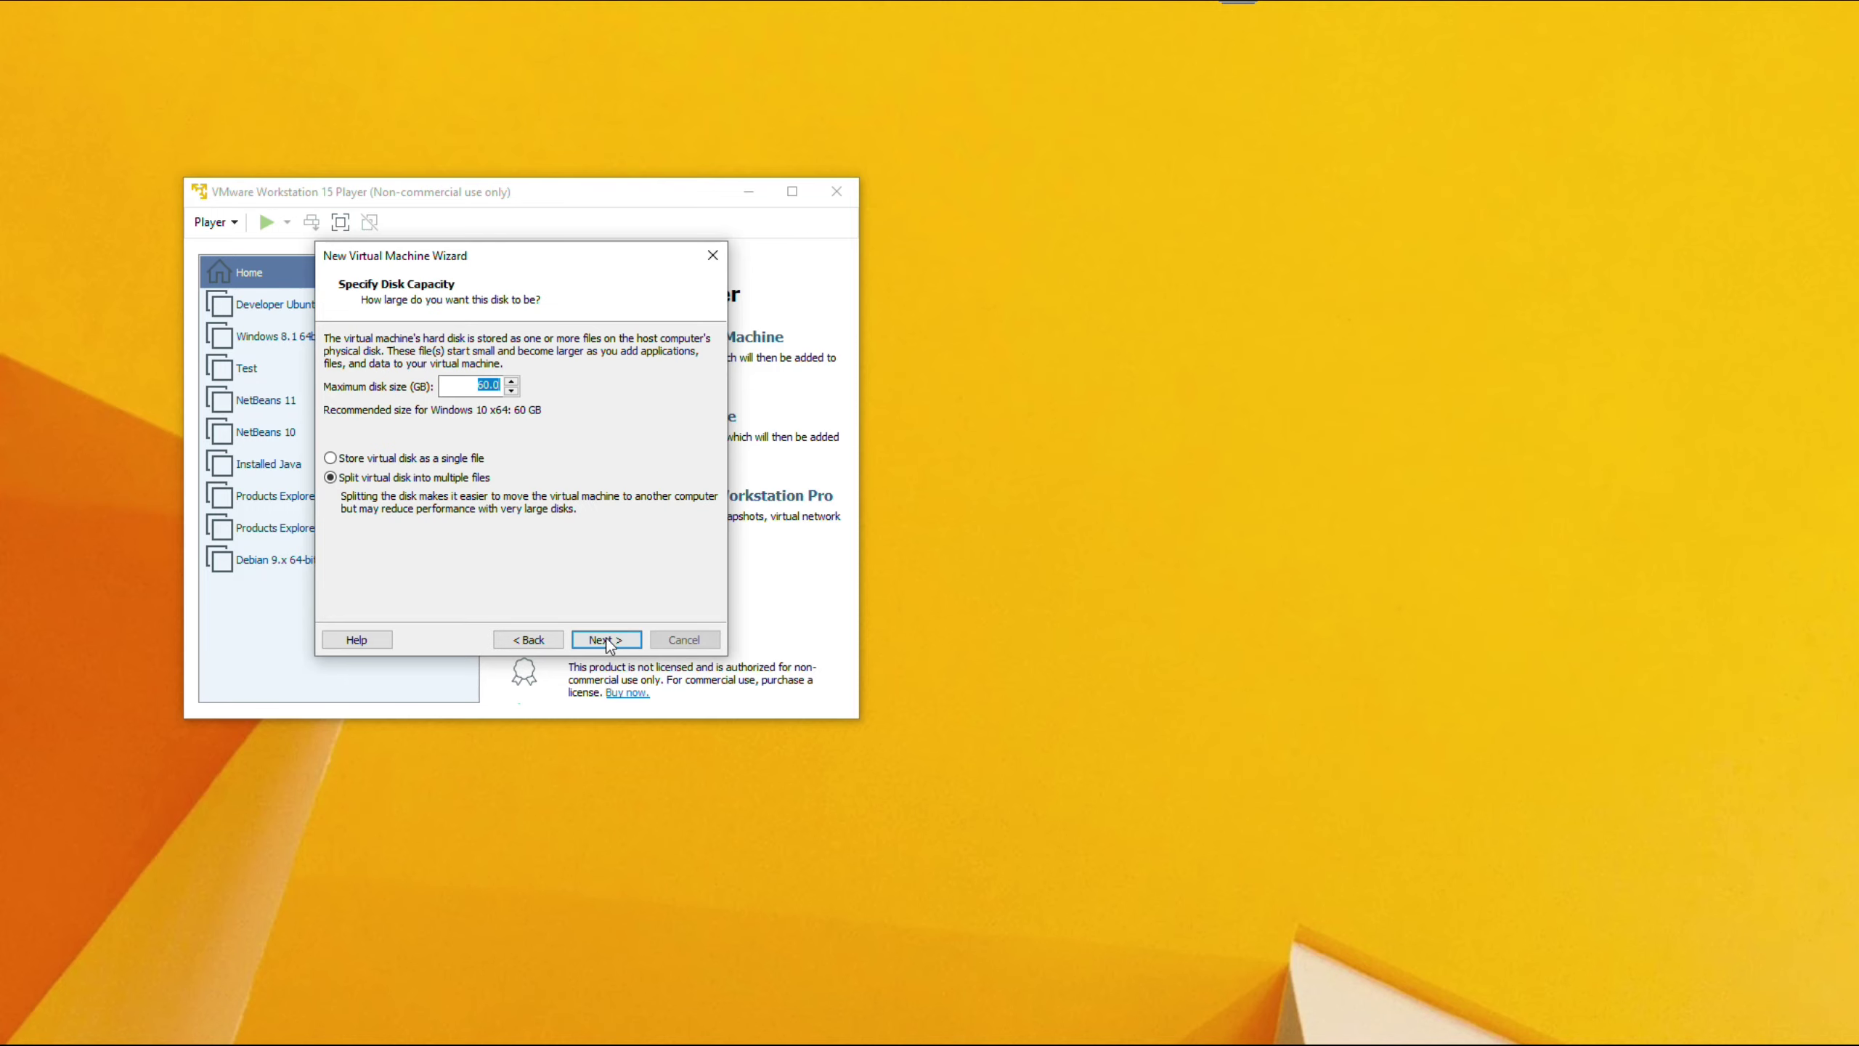
# Set the maximum disk size to 100 GB and keep the virtual disk split into multiple files.
pyautogui.click(484, 386)
pyautogui.press('Delete')
pyautogui.write('10')
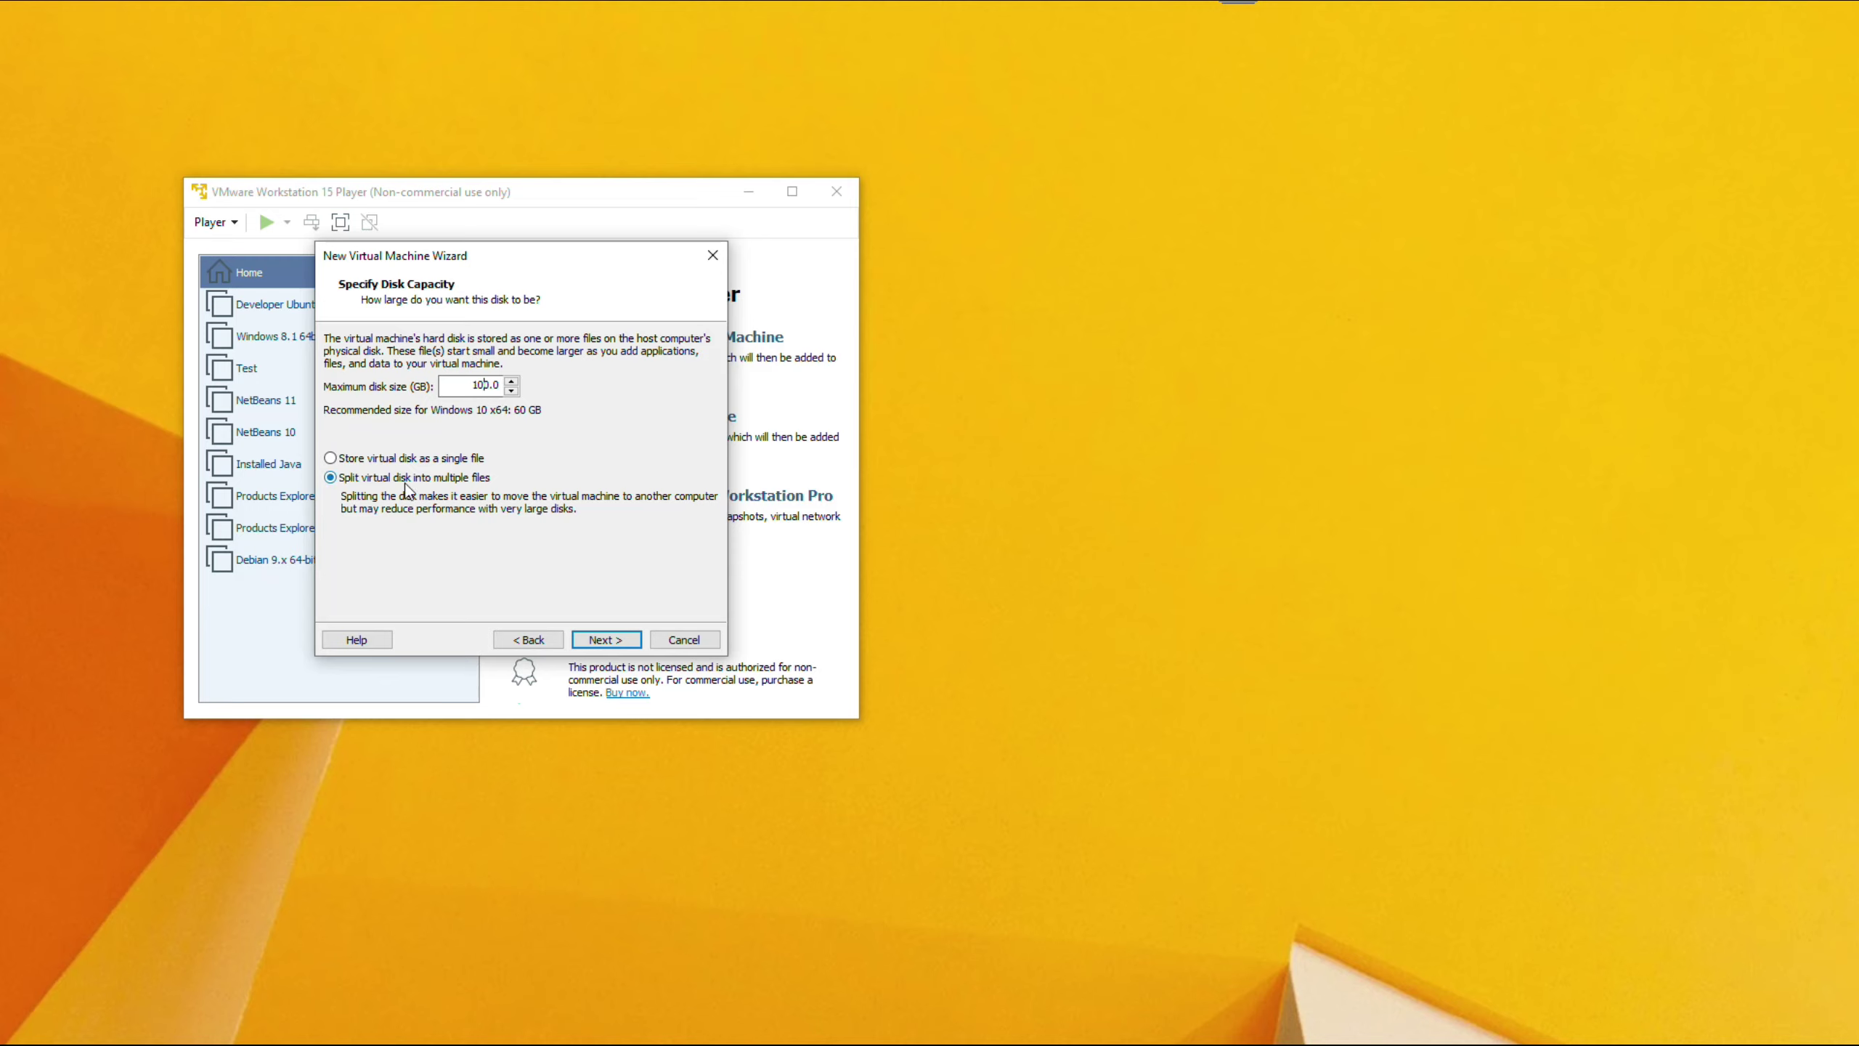
pyautogui.click(618, 641)
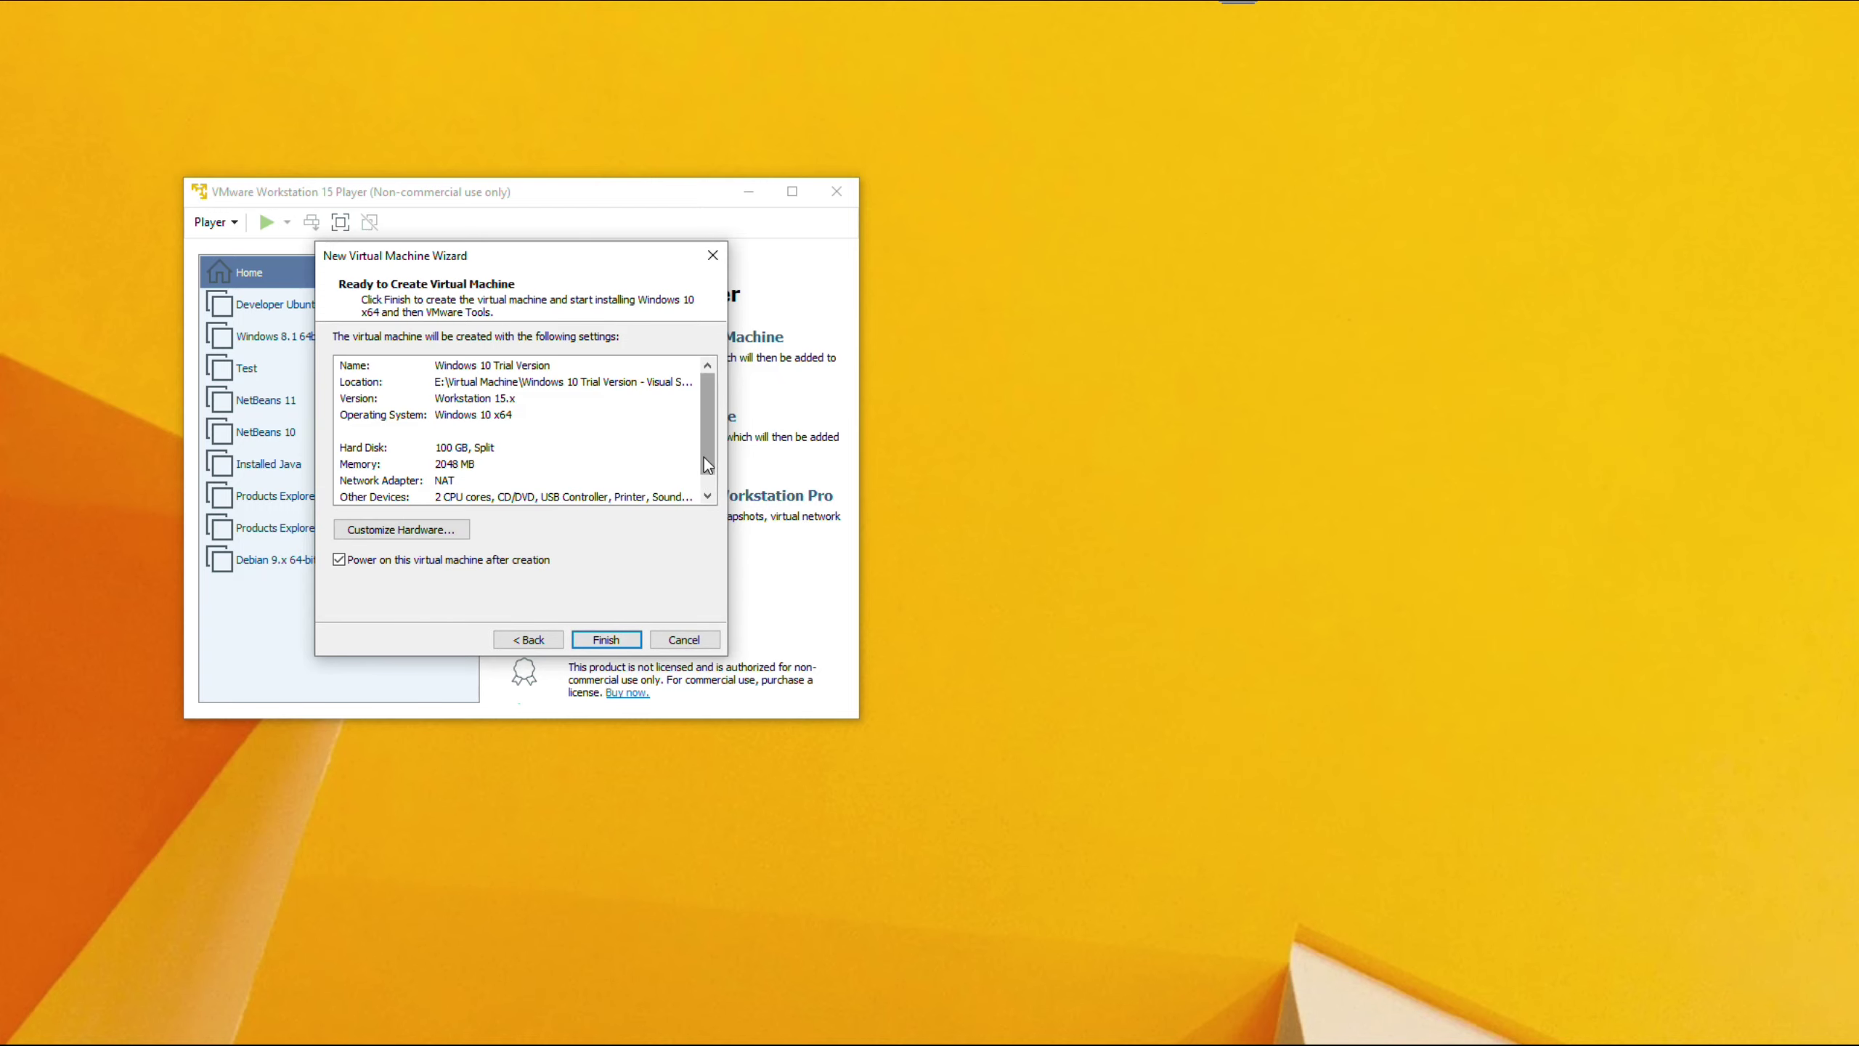
# Customize the virtual machine's hardware with 8 GB of memory and 4 processor cores.
pyautogui.click(708, 496)
pyautogui.scroll(1, 708, 484)
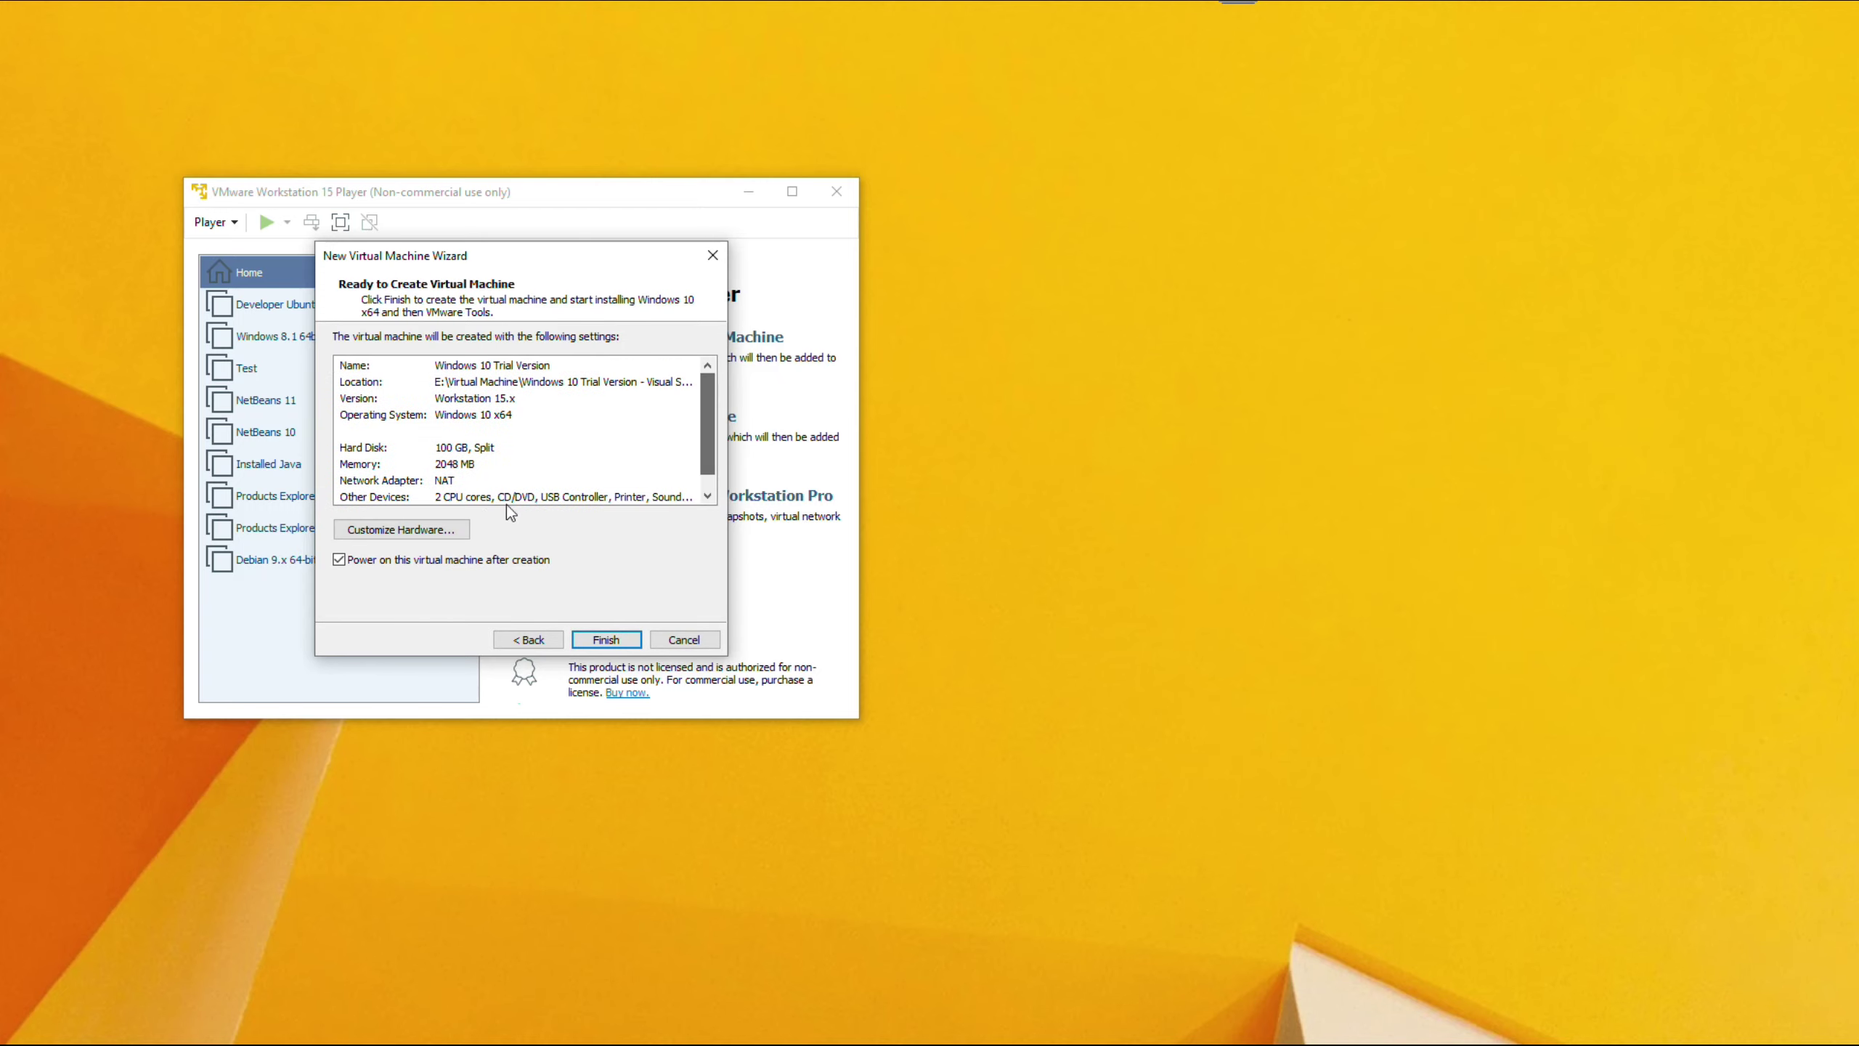
pyautogui.click(436, 530)
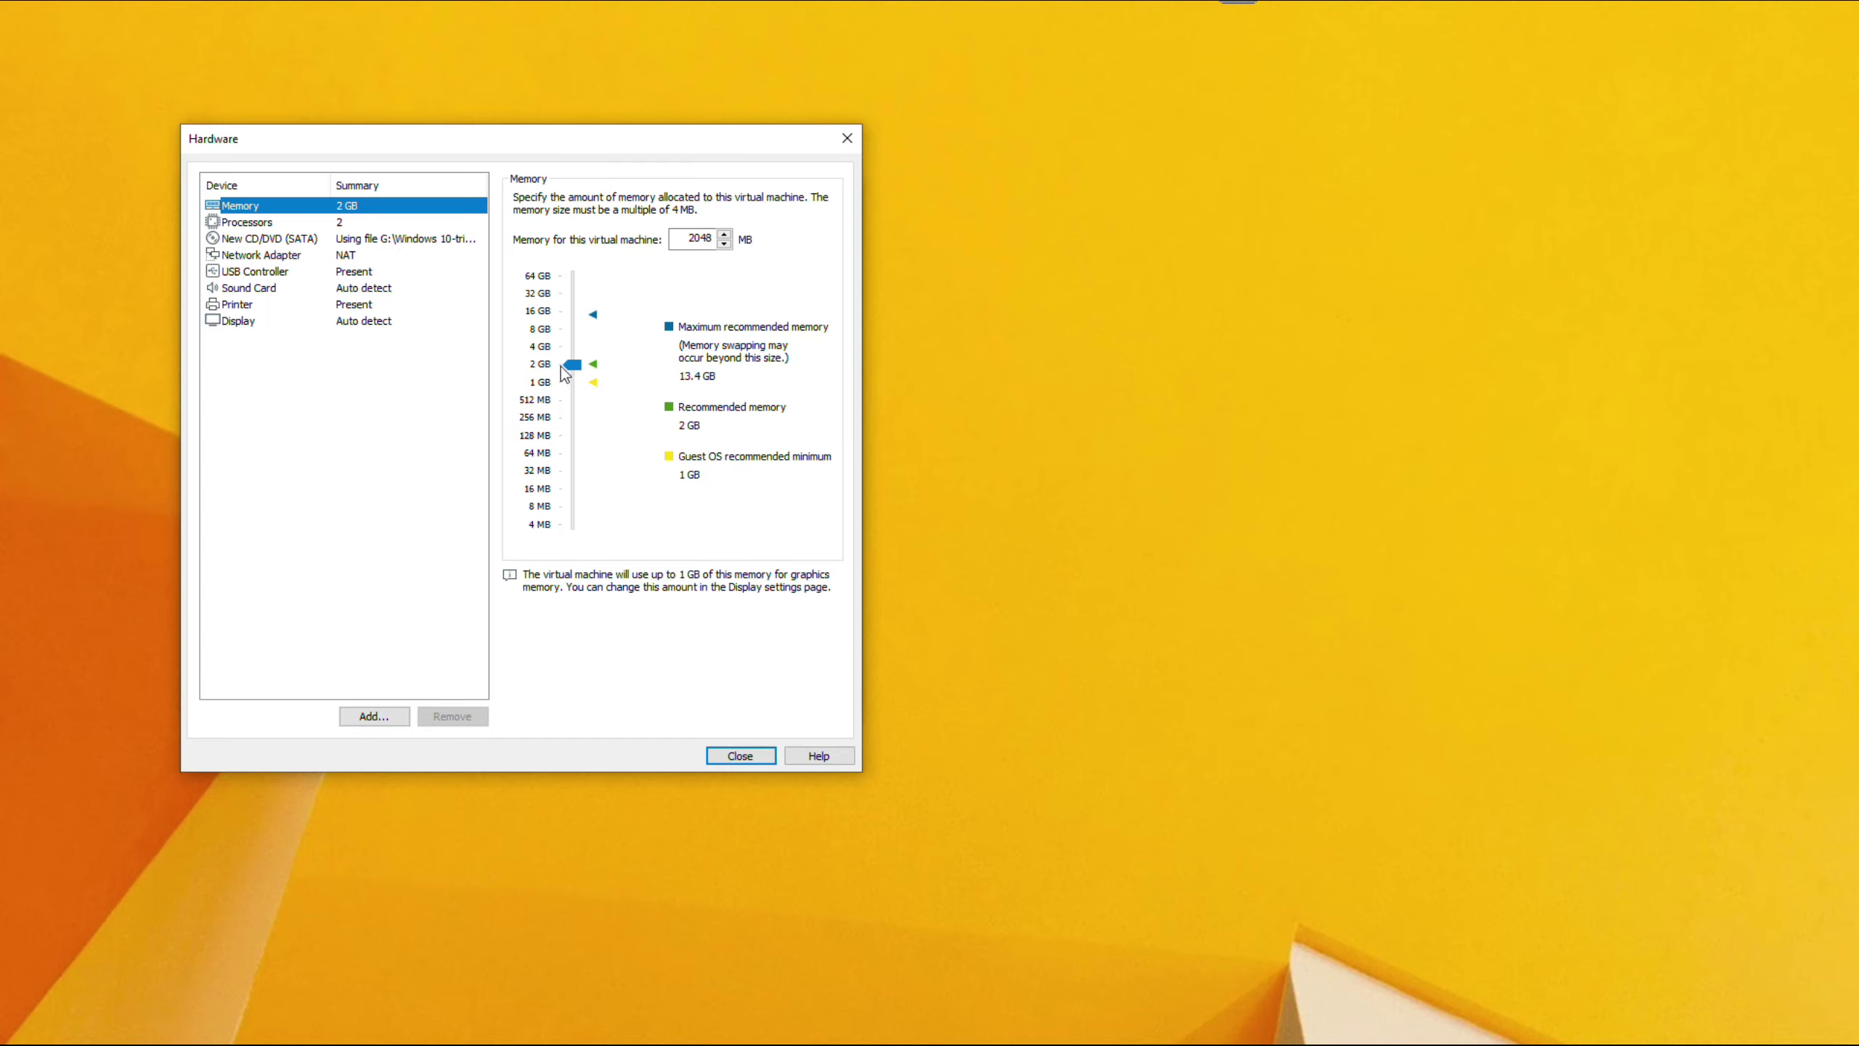
pyautogui.moveTo(572, 364); pyautogui.dragTo(573, 329)
pyautogui.click(360, 226)
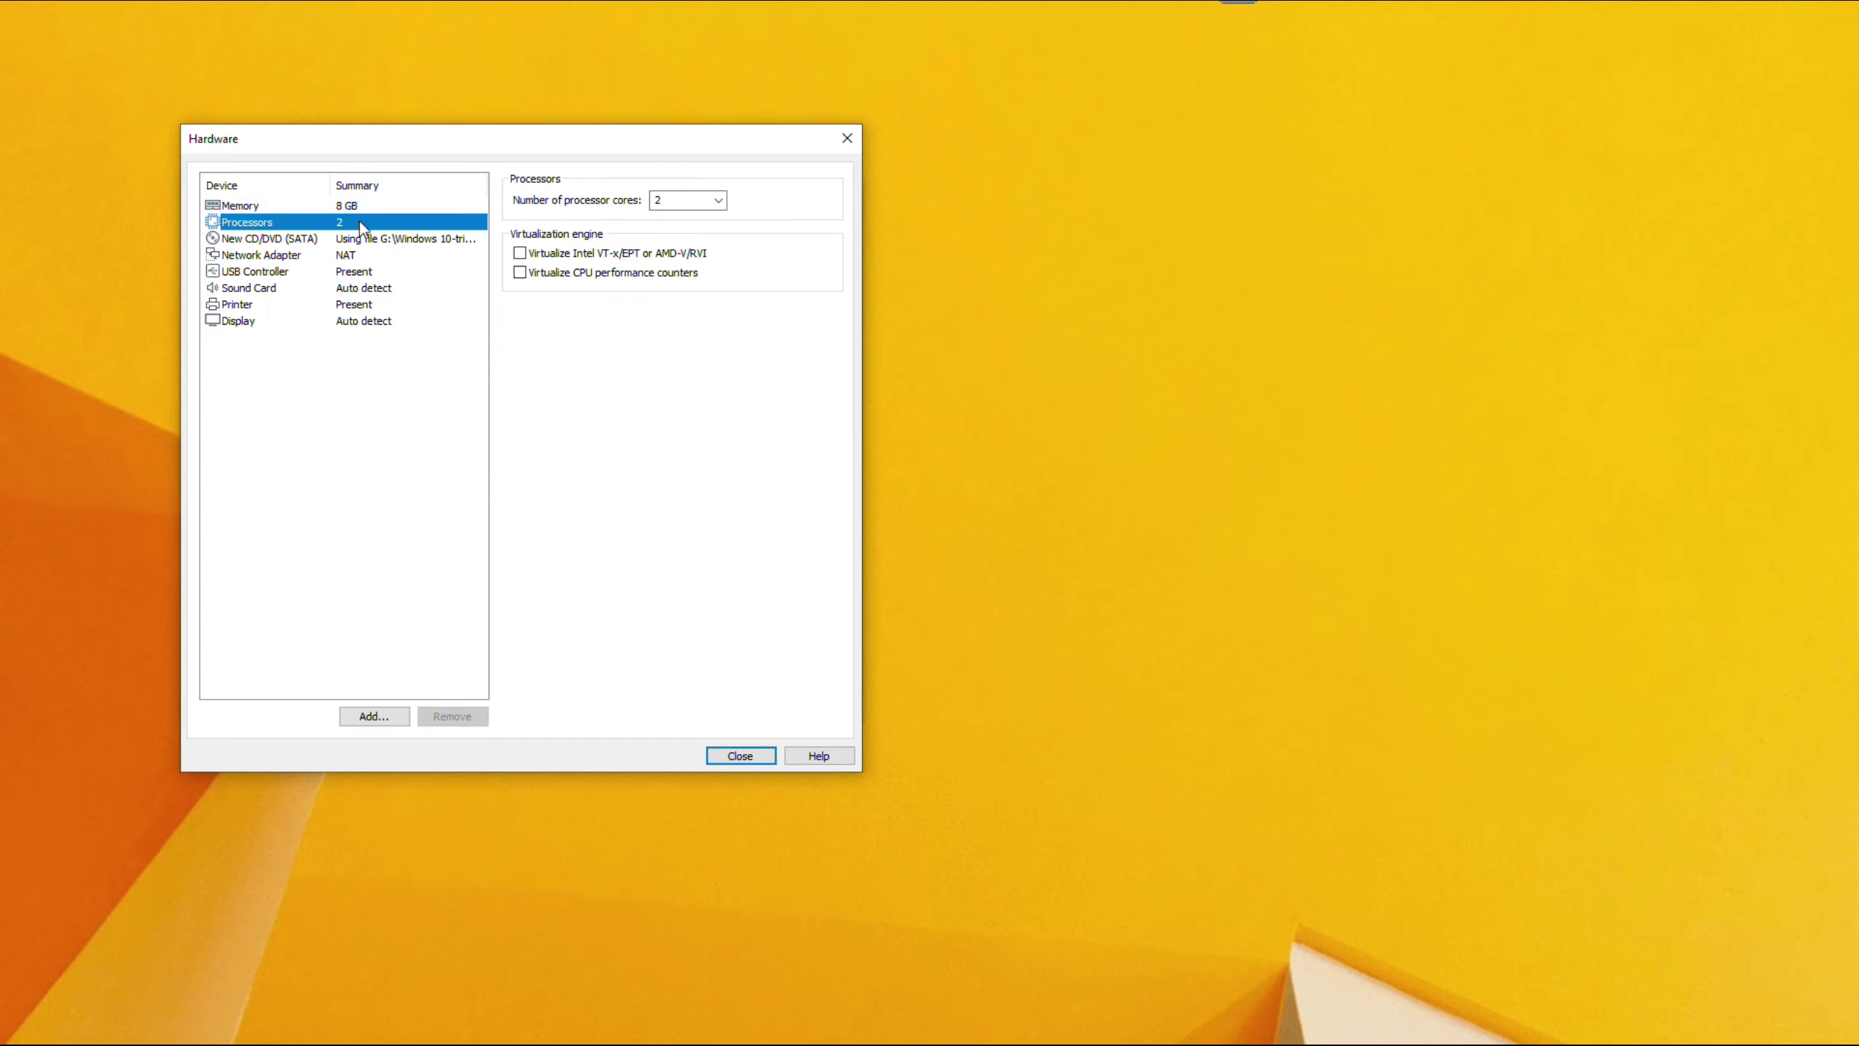
pyautogui.click(719, 200)
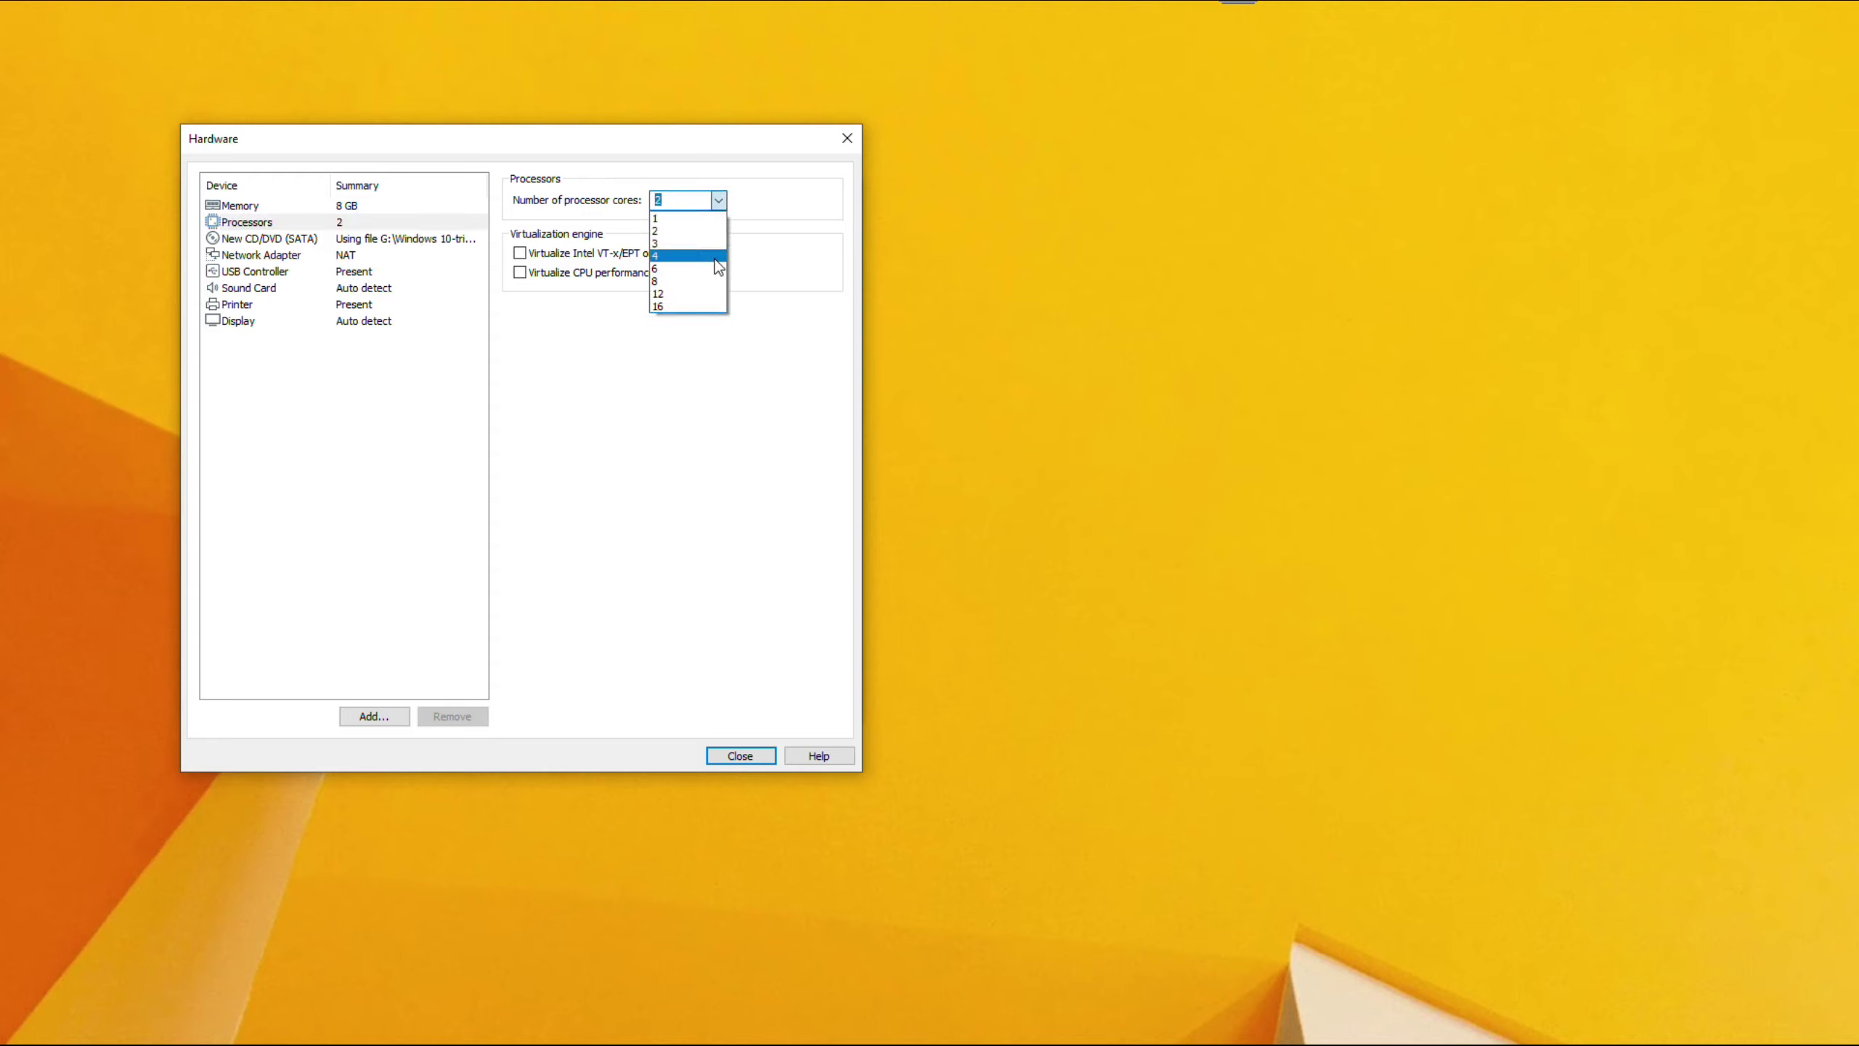
pyautogui.click(720, 265)
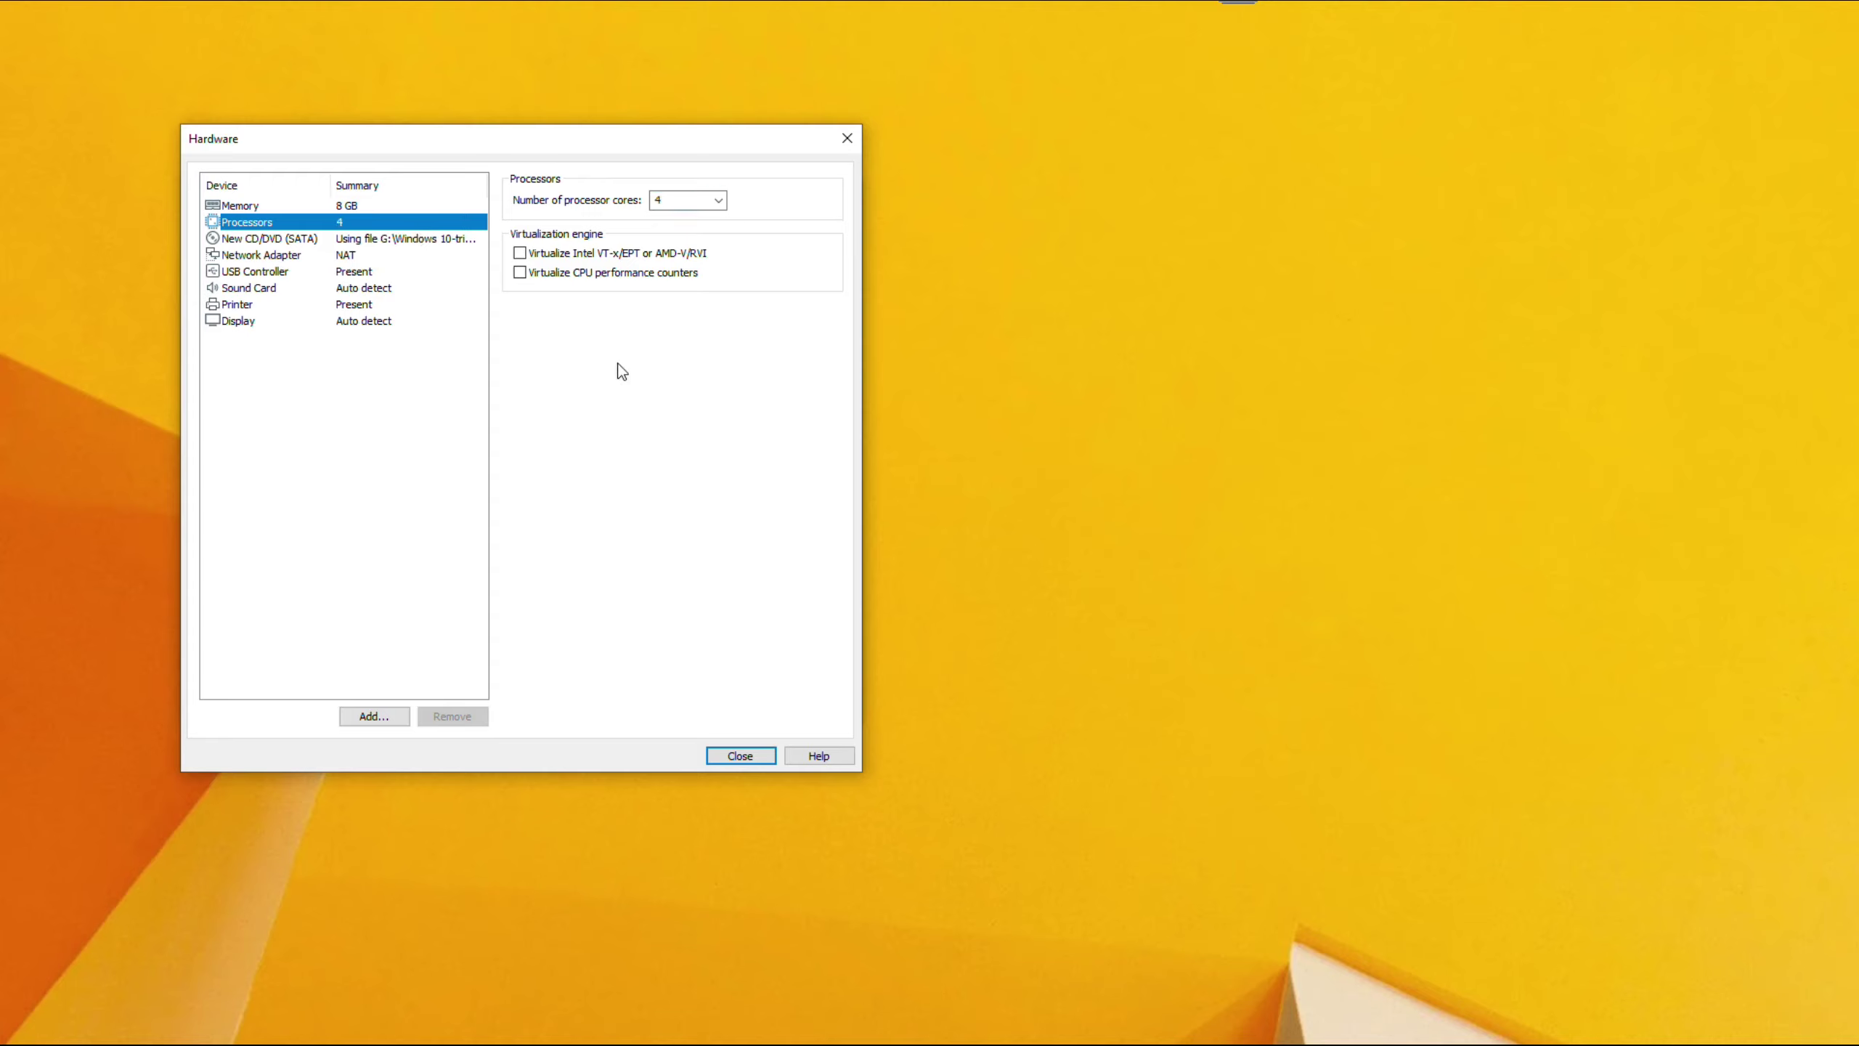
pyautogui.click(731, 763)
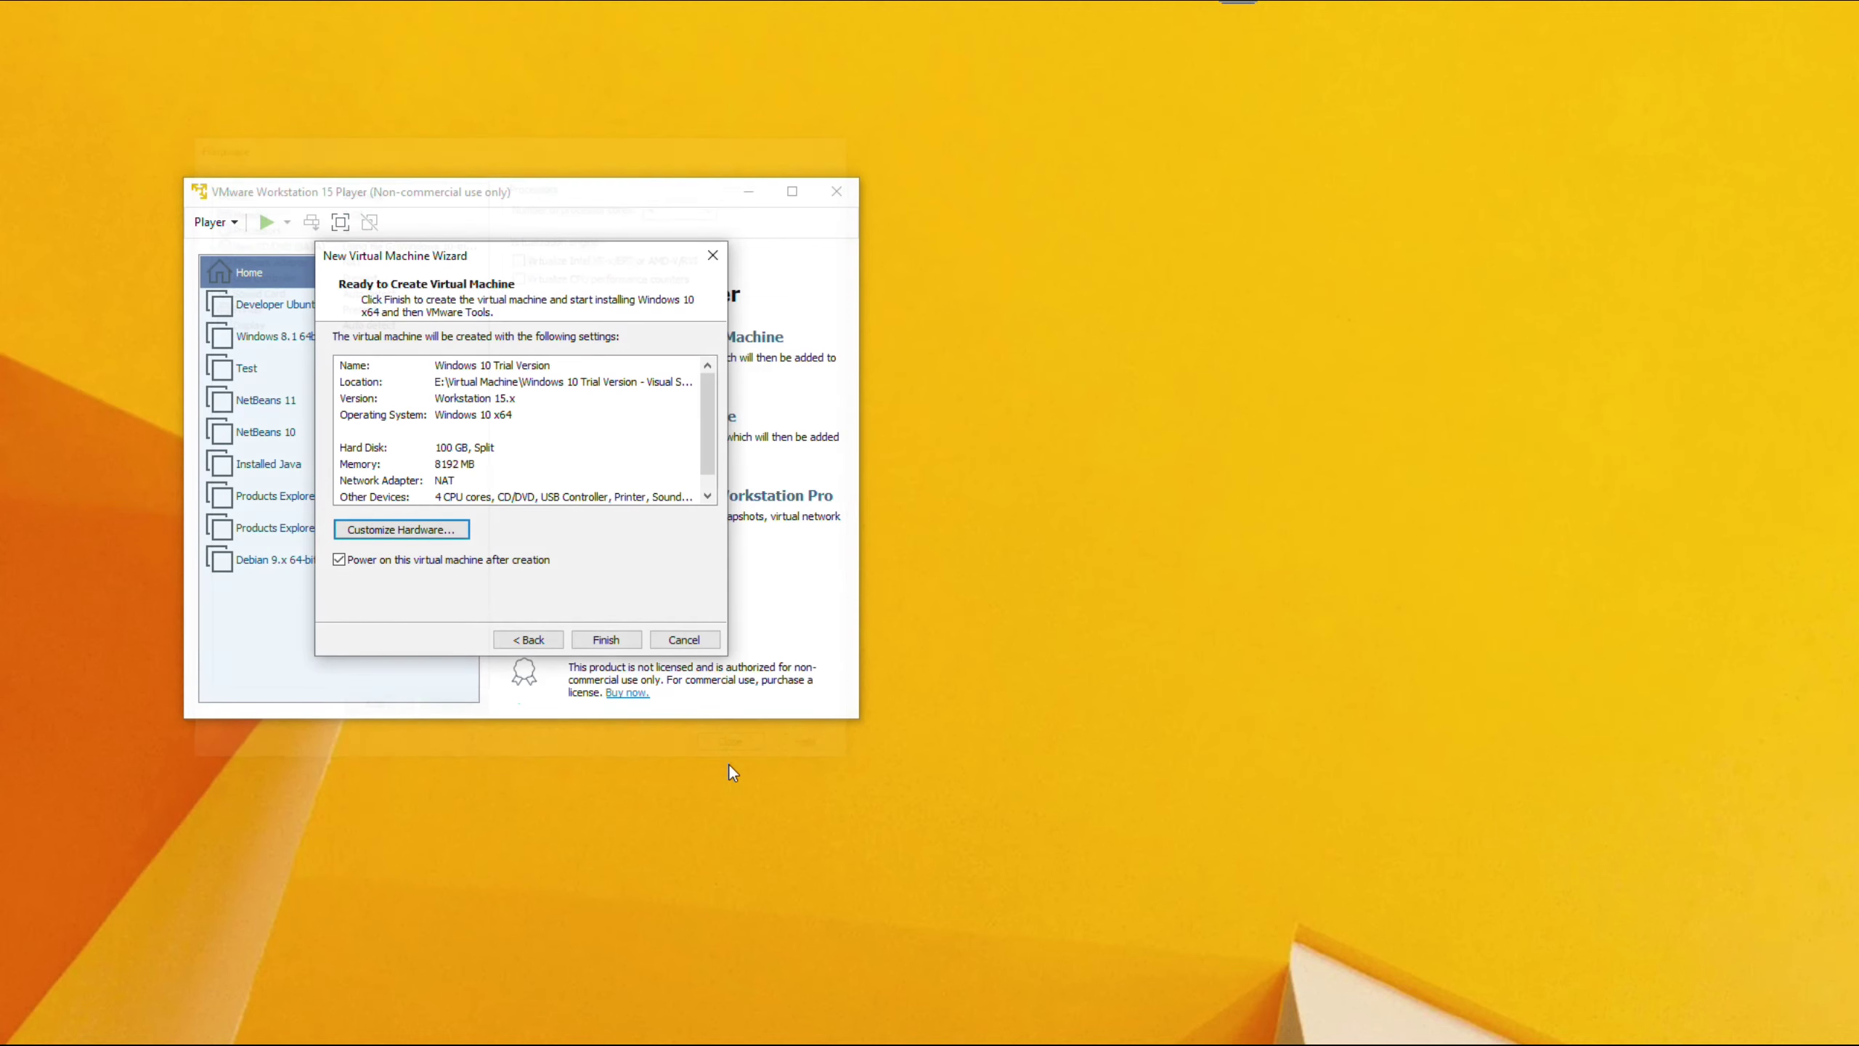
# Finish creating the virtual machine so it powers on, and dismiss the Easy Install notice.
pyautogui.click(607, 639)
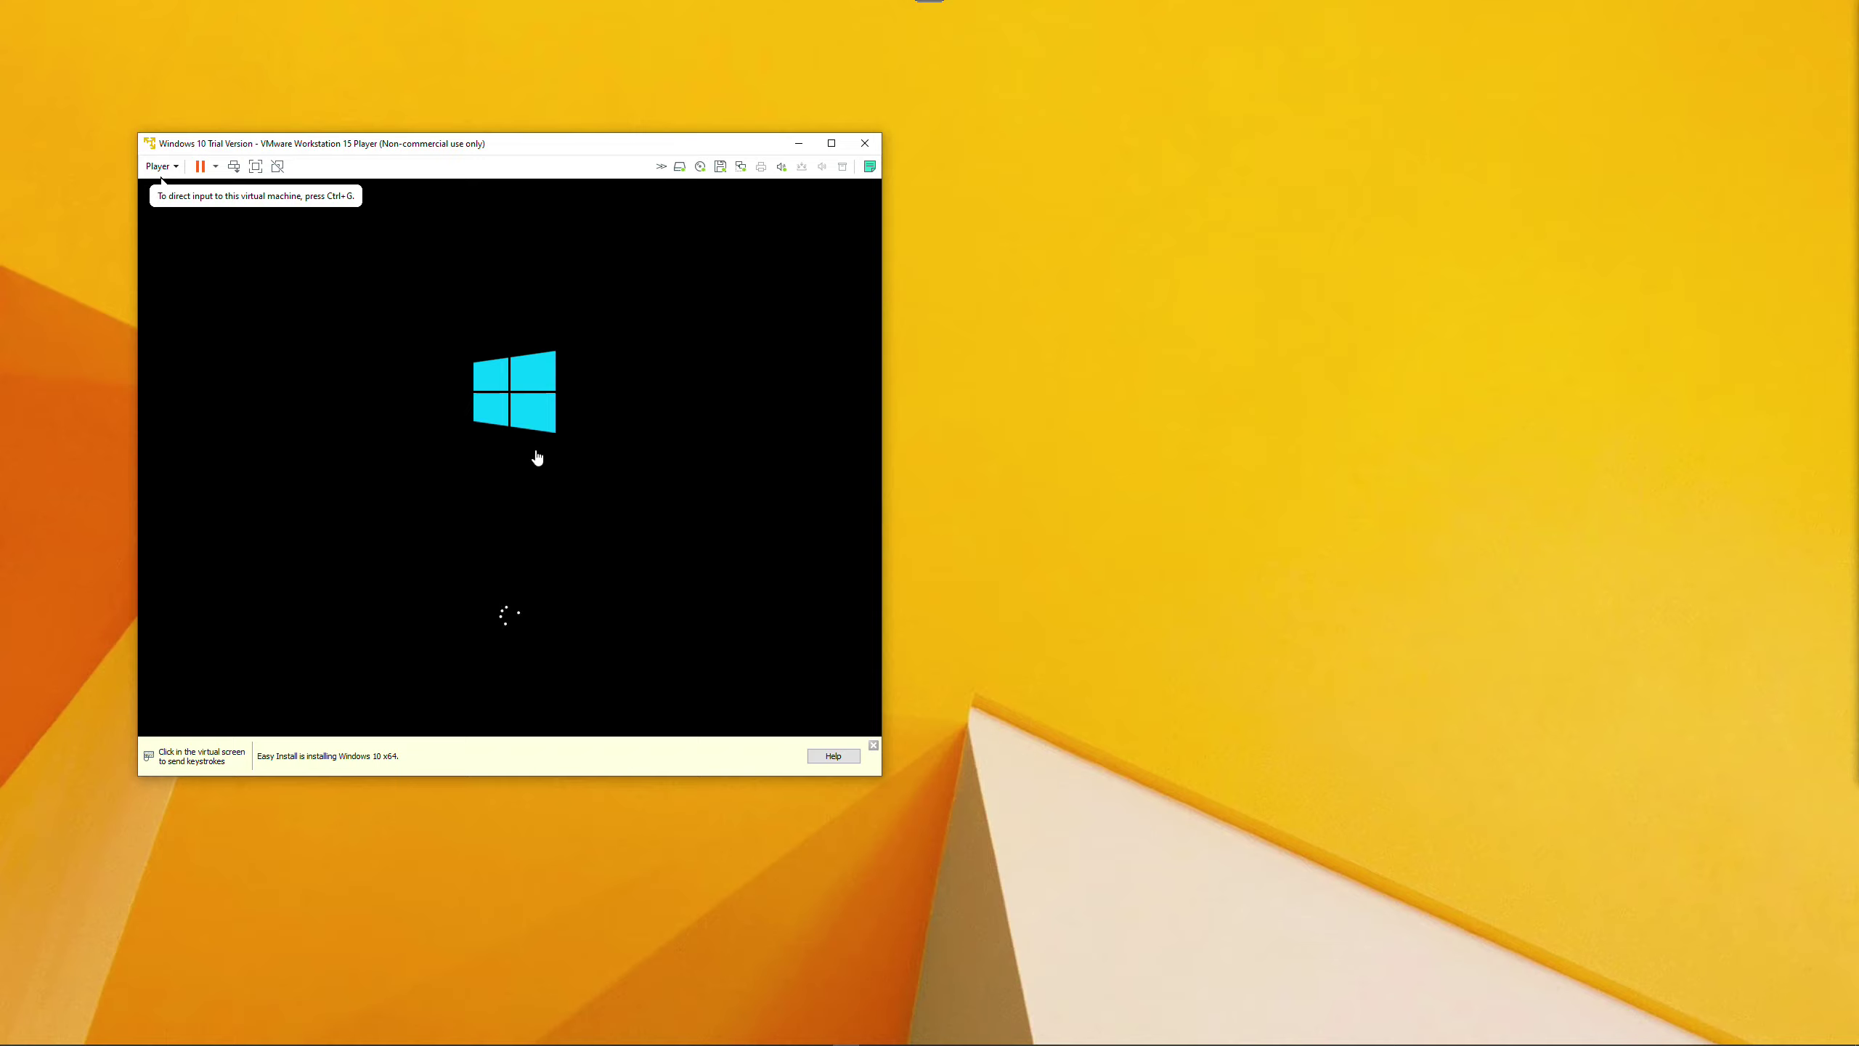
pyautogui.click(873, 745)
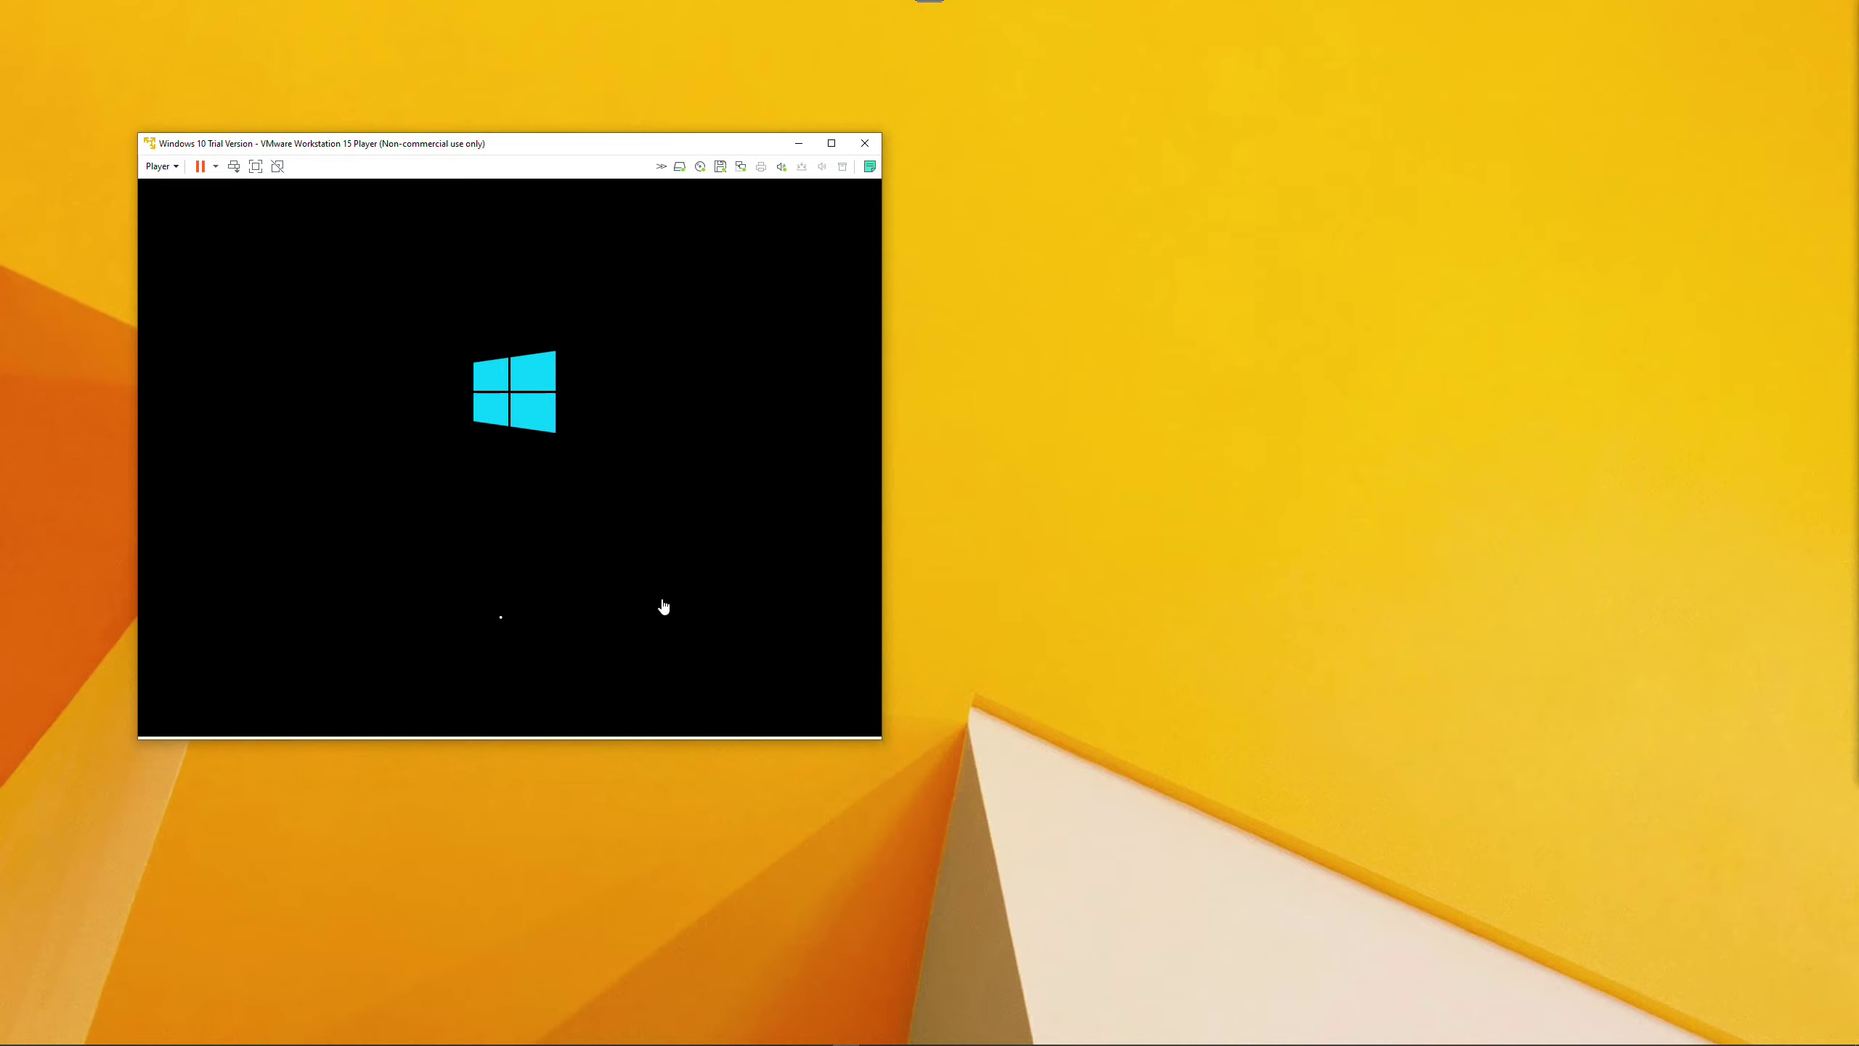